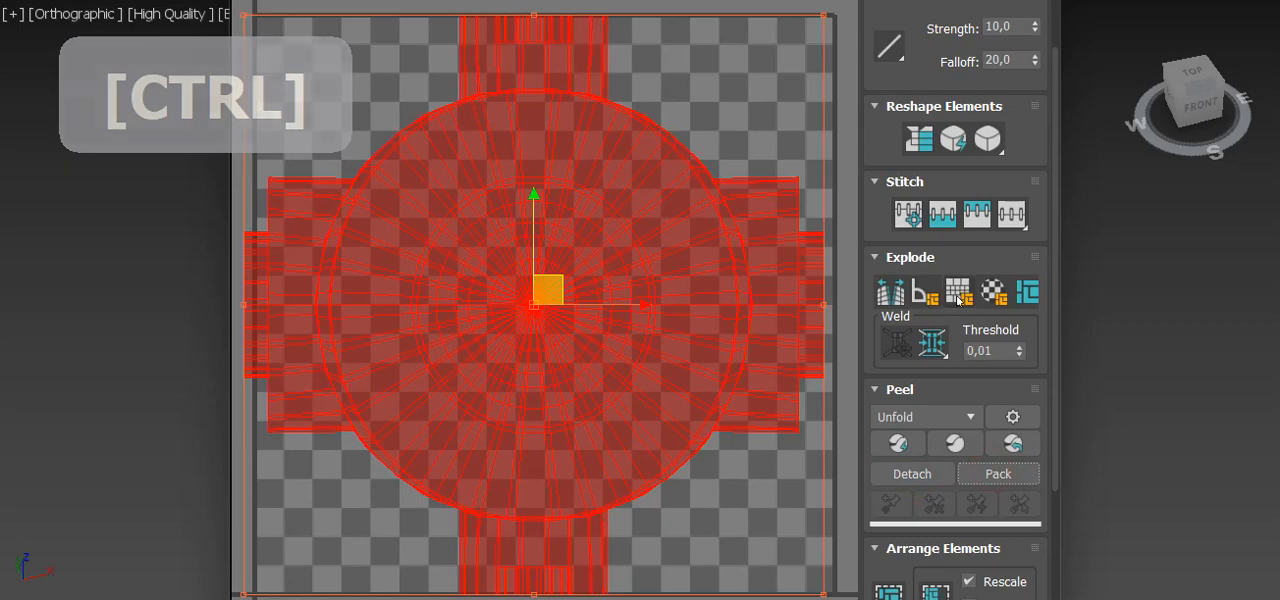
Split the main body's side shell into flat panels with Flatten Mapping at a 45-degree polygon angle threshold
{"action": "scroll", "coordinate": [480, 470], "scroll_direction": "down", "scroll_amount": 3}
{"action": "left_click_drag", "start_coordinate": [474, 417], "coordinate": [444, 60]}
{"action": "left_click", "coordinate": [474, 292]}
{"action": "left_click", "coordinate": [395, 120]}
{"action": "left_click_drag", "start_coordinate": [395, 120], "coordinate": [448, 309]}
{"action": "left_click_drag", "start_coordinate": [553, 0], "coordinate": [510, 3]}
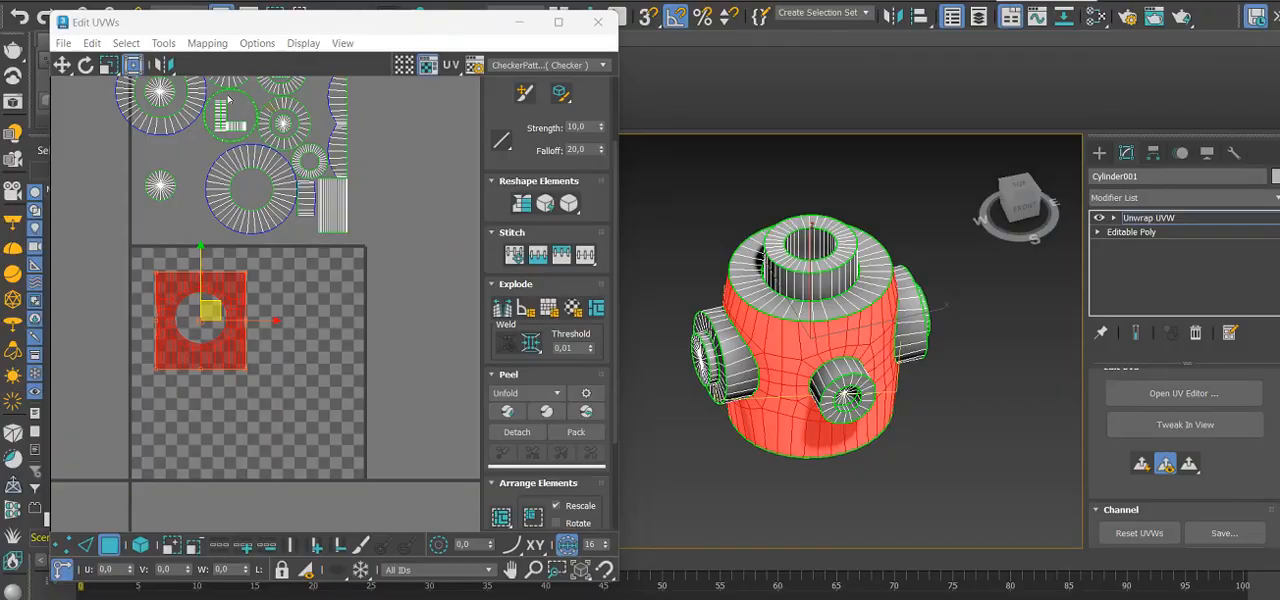
{"action": "left_click", "coordinate": [207, 43]}
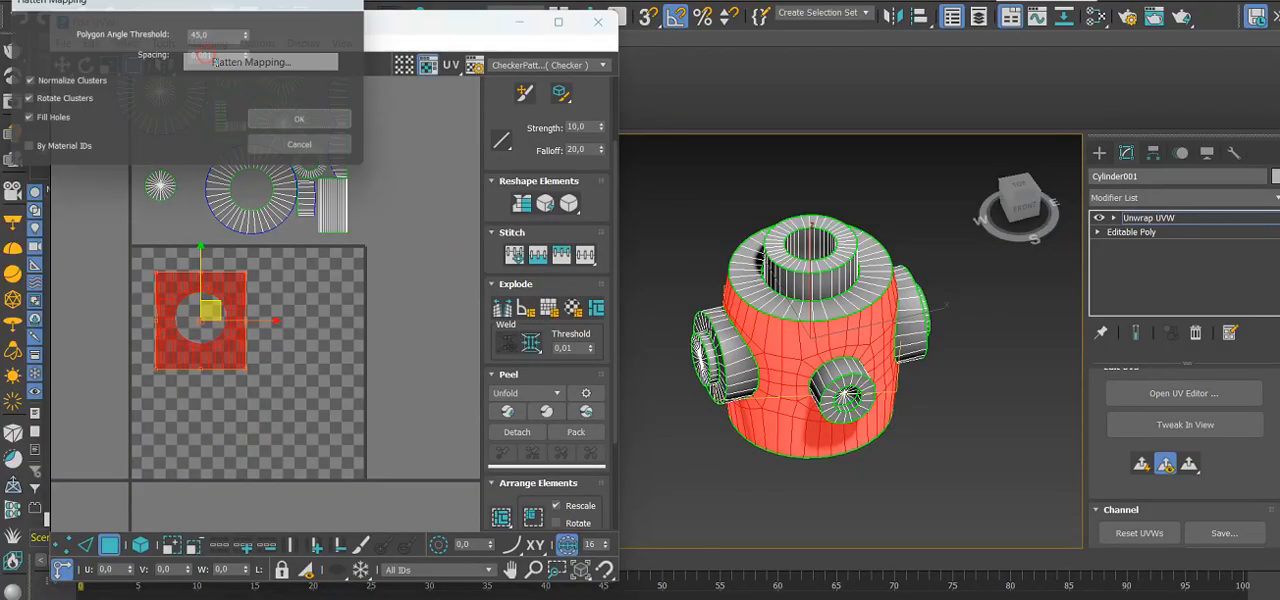
{"action": "left_click", "coordinate": [236, 62]}
{"action": "left_click", "coordinate": [215, 190]}
Stitch a second flattened body panel onto the first along their shared vertical border edges
{"action": "scroll", "coordinate": [342, 400], "scroll_direction": "up", "scroll_amount": 3}
{"action": "key", "text": "2"}
{"action": "scroll", "coordinate": [380, 318], "scroll_direction": "up", "scroll_amount": 2}
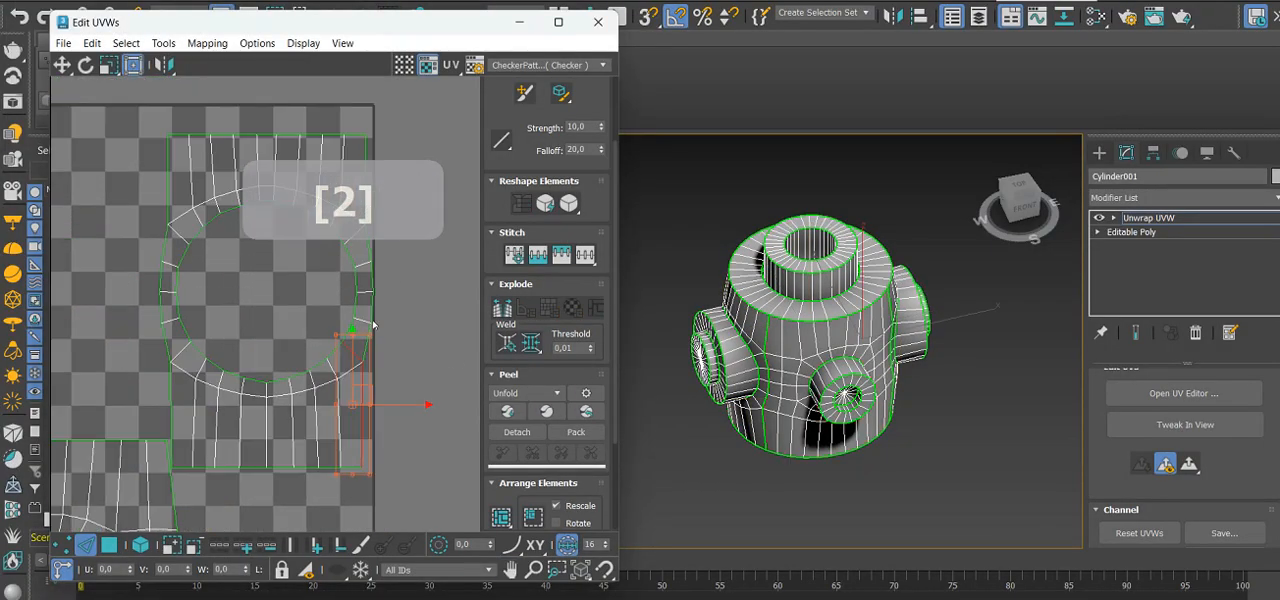
{"action": "double_click", "coordinate": [370, 336], "text": "ctrl"}
{"action": "middle_click_drag", "start_coordinate": [372, 335], "coordinate": [314, 304]}
{"action": "scroll", "coordinate": [195, 323], "scroll_direction": "down", "scroll_amount": 3}
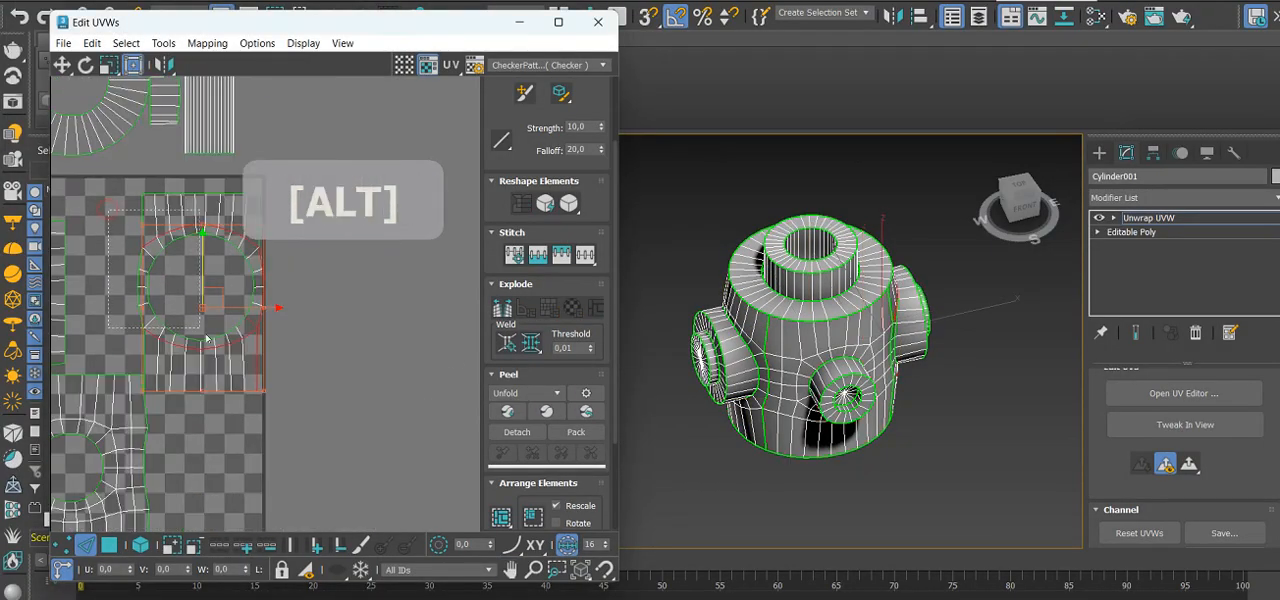
Stitch the third body panel onto the joined ones along the matching side border
{"action": "scroll", "coordinate": [260, 246], "scroll_direction": "up", "scroll_amount": 3}
{"action": "middle_click_drag", "start_coordinate": [261, 246], "coordinate": [267, 391]}
{"action": "scroll", "coordinate": [335, 275], "scroll_direction": "down", "scroll_amount": 3}
{"action": "double_click", "coordinate": [417, 392]}
{"action": "middle_click_drag", "start_coordinate": [417, 299], "coordinate": [402, 397]}
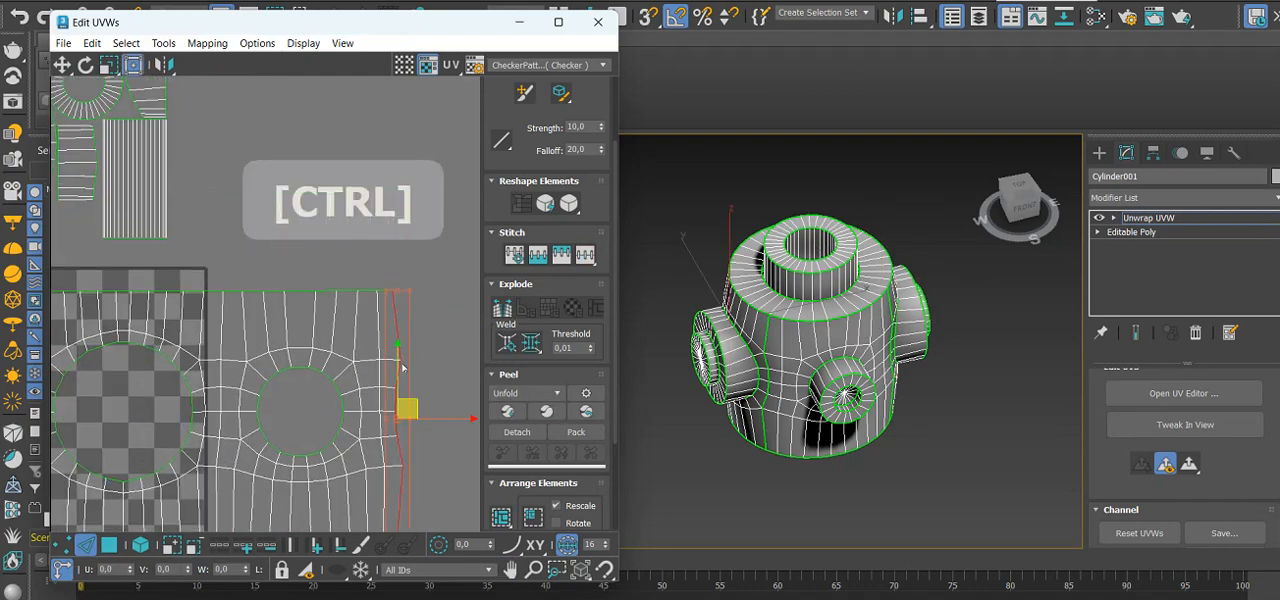
{"action": "scroll", "coordinate": [336, 390], "scroll_direction": "down", "scroll_amount": 3}
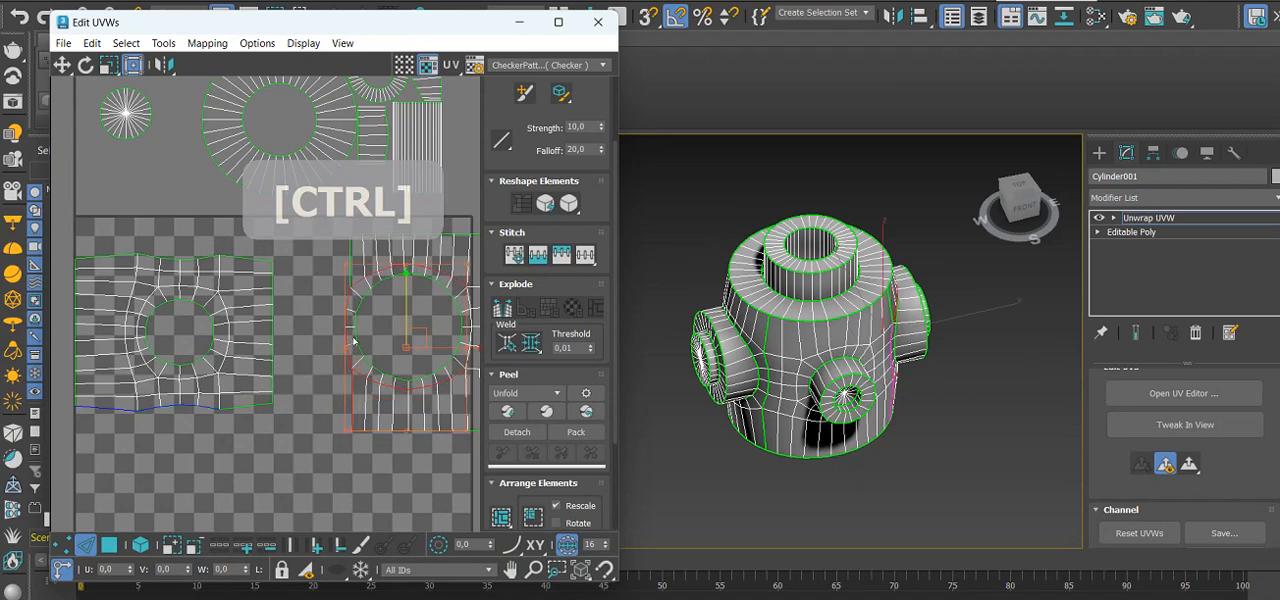
Stitch the last body panel on so that all four hole panels form one continuous strip
{"action": "middle_click_drag", "start_coordinate": [387, 314], "coordinate": [357, 350]}
{"action": "scroll", "coordinate": [330, 320], "scroll_direction": "up", "scroll_amount": 1}
{"action": "left_click_drag", "start_coordinate": [277, 278], "coordinate": [318, 303], "text": "ctrl"}
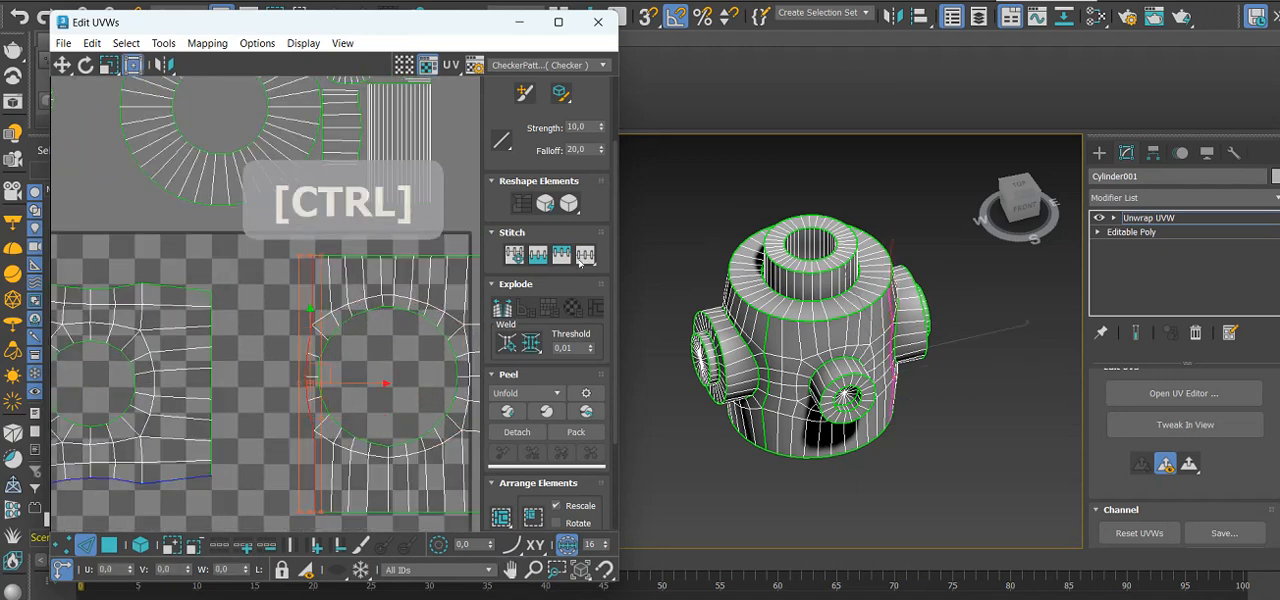
{"action": "scroll", "coordinate": [280, 418], "scroll_direction": "down", "scroll_amount": 4}
Move the joined body strip to the upper part of the UV tile and the shoulder's ring shell to its lower left
{"action": "key", "text": "3"}
{"action": "left_click", "coordinate": [318, 398]}
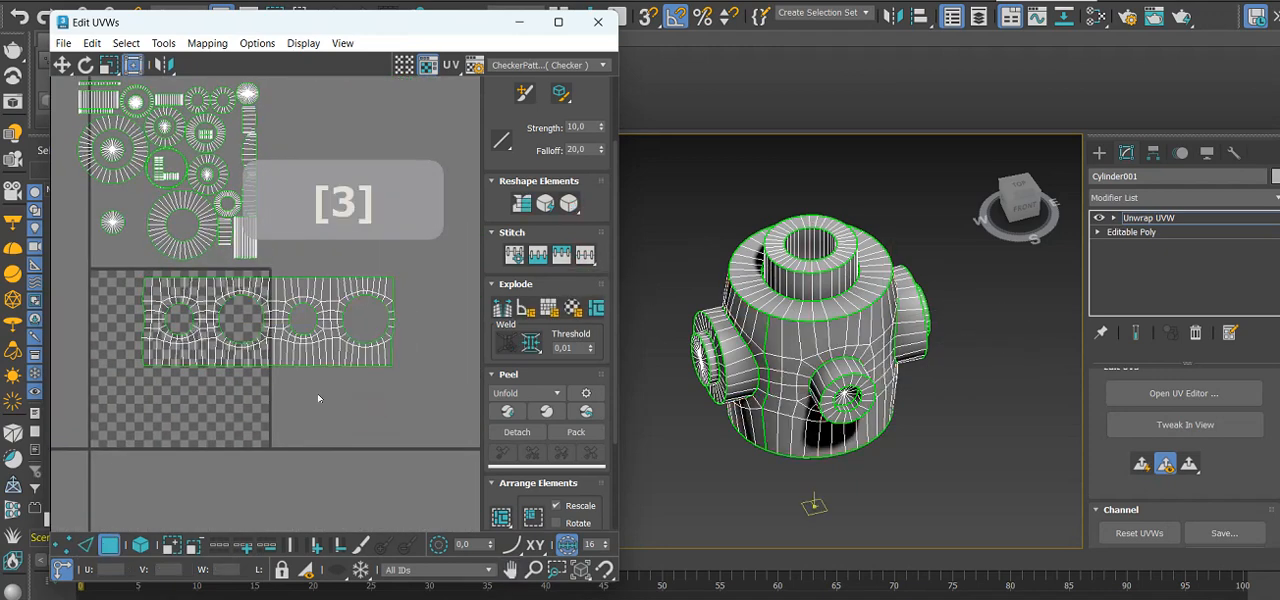
{"action": "left_click", "coordinate": [64, 66]}
{"action": "middle_click_drag", "start_coordinate": [300, 330], "coordinate": [335, 345]}
{"action": "left_click_drag", "start_coordinate": [376, 367], "coordinate": [316, 371]}
{"action": "left_click_drag", "start_coordinate": [220, 264], "coordinate": [169, 469]}
{"action": "middle_click_drag", "start_coordinate": [225, 241], "coordinate": [231, 283]}
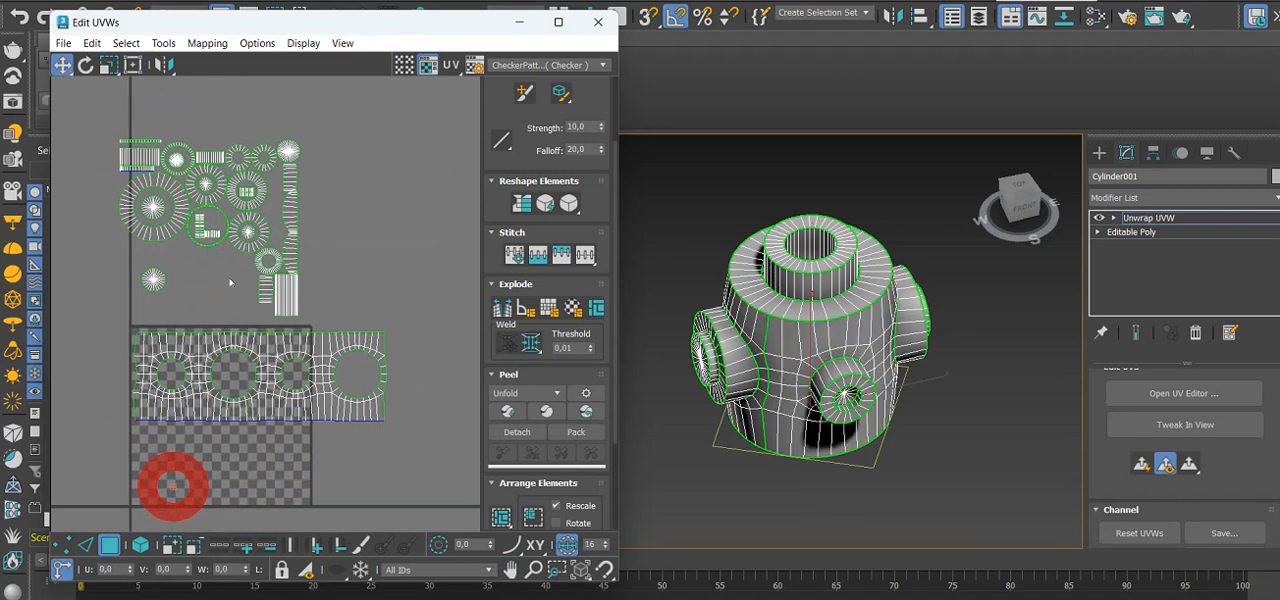
Split the outer side shell of the top neck into separate panels with Flatten Mapping
{"action": "scroll", "coordinate": [200, 224], "scroll_direction": "up", "scroll_amount": 6}
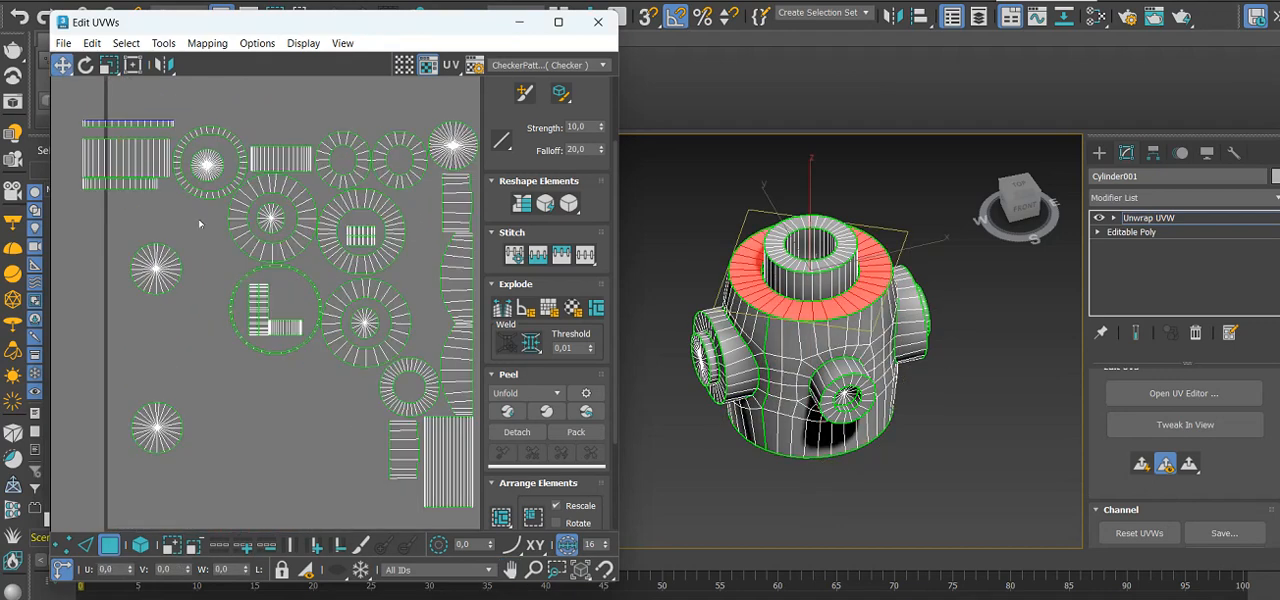
{"action": "scroll", "coordinate": [141, 168], "scroll_direction": "up", "scroll_amount": 4}
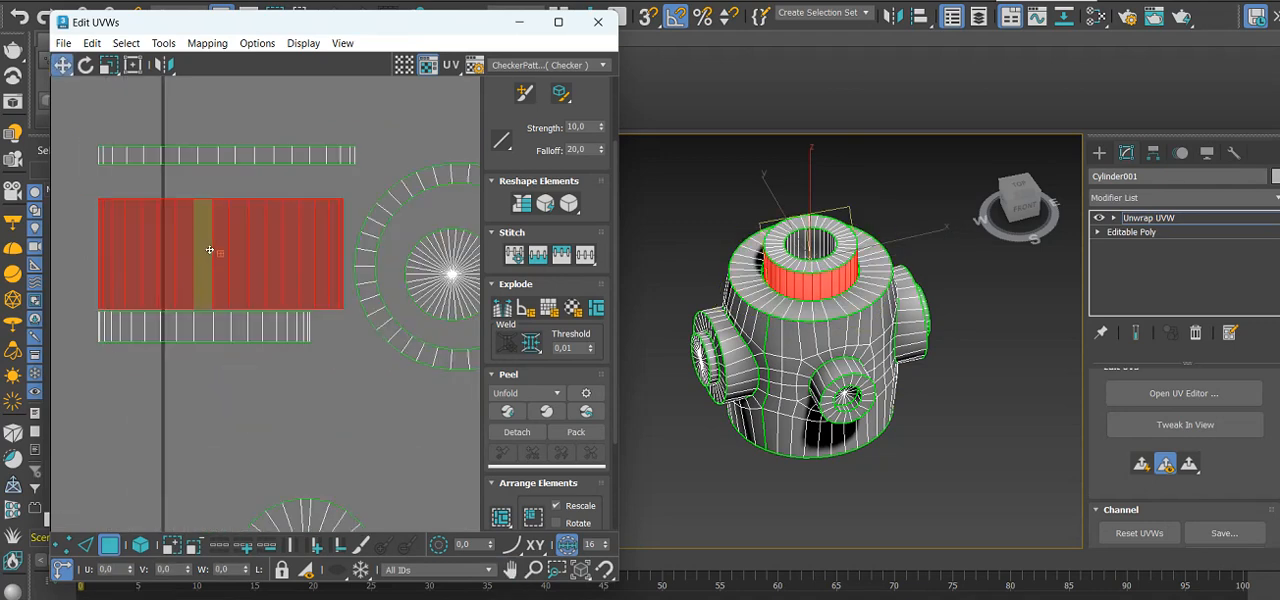
{"action": "left_click", "coordinate": [208, 44]}
{"action": "left_click", "coordinate": [228, 63]}
{"action": "left_click", "coordinate": [275, 125]}
{"action": "scroll", "coordinate": [290, 300], "scroll_direction": "down", "scroll_amount": 10}
{"action": "scroll", "coordinate": [323, 320], "scroll_direction": "up", "scroll_amount": 3}
{"action": "left_click_drag", "start_coordinate": [330, 385], "coordinate": [930, 66]}
Stitch the flattened neck panels together along their matching border edges into one strip
{"action": "scroll", "coordinate": [383, 150], "scroll_direction": "up", "scroll_amount": 6}
{"action": "key", "text": "2"}
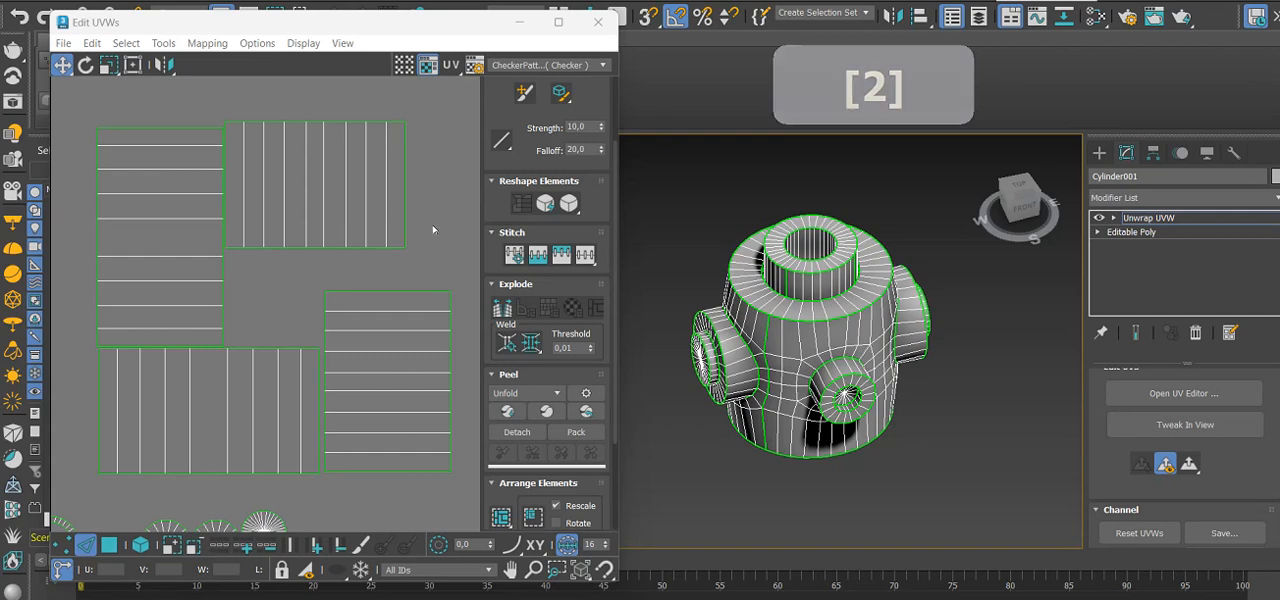
{"action": "middle_click_drag", "start_coordinate": [434, 229], "coordinate": [345, 275]}
{"action": "left_click", "coordinate": [317, 260]}
{"action": "left_click", "coordinate": [590, 257]}
{"action": "scroll", "coordinate": [330, 240], "scroll_direction": "down", "scroll_amount": 1}
{"action": "middle_click_drag", "start_coordinate": [240, 235], "coordinate": [400, 290]}
{"action": "left_click", "coordinate": [193, 288]}
{"action": "left_click", "coordinate": [587, 257]}
{"action": "scroll", "coordinate": [312, 190], "scroll_direction": "down", "scroll_amount": 4}
{"action": "scroll", "coordinate": [276, 315], "scroll_direction": "up", "scroll_amount": 4}
Apply Flatten Mapping to the long thin strip shell above the circular shells
{"action": "key", "text": "3"}
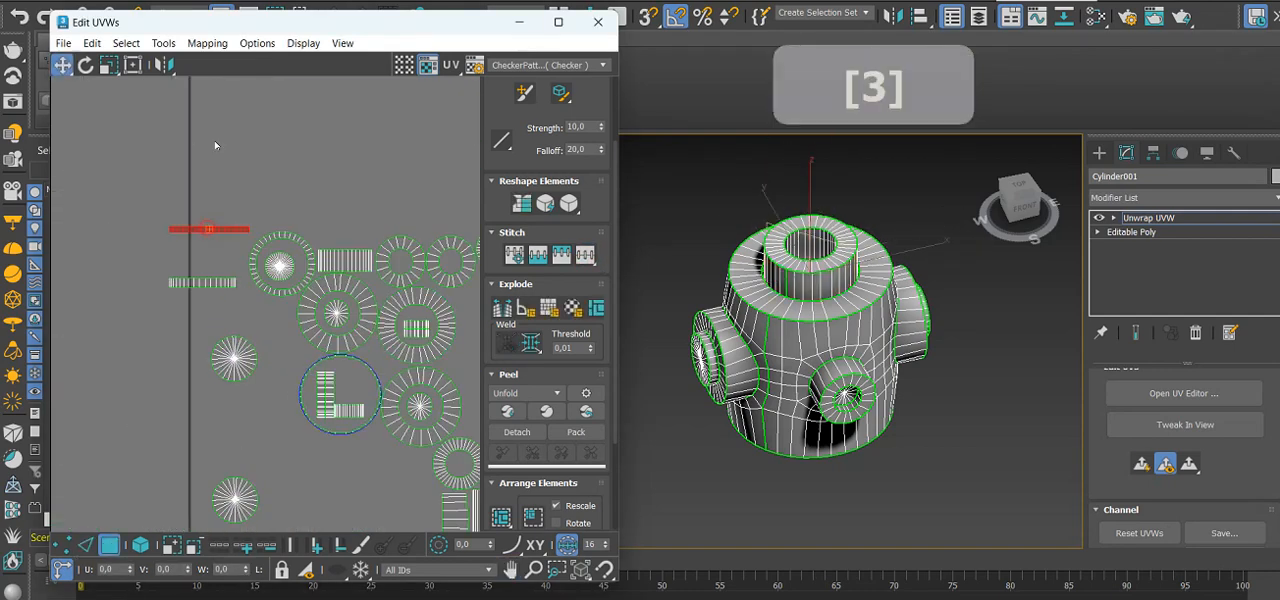
{"action": "left_click", "coordinate": [275, 125]}
{"action": "scroll", "coordinate": [303, 240], "scroll_direction": "down", "scroll_amount": 10}
{"action": "scroll", "coordinate": [325, 273], "scroll_direction": "up", "scroll_amount": 4}
{"action": "left_click_drag", "start_coordinate": [306, 272], "coordinate": [306, 322]}
Stitch the first flattened pieces of the thin strip together along their shared edge
{"action": "scroll", "coordinate": [345, 330], "scroll_direction": "up", "scroll_amount": 5}
{"action": "key", "text": "2"}
{"action": "left_click", "coordinate": [336, 333]}
{"action": "left_click", "coordinate": [587, 257]}
{"action": "left_click", "coordinate": [580, 257]}
{"action": "scroll", "coordinate": [110, 298], "scroll_direction": "down", "scroll_amount": 4}
Stitch the remaining pieces of the thin strip into one shell and reposition it among the other shells
{"action": "middle_click_drag", "start_coordinate": [110, 298], "coordinate": [283, 314]}
{"action": "scroll", "coordinate": [360, 322], "scroll_direction": "up", "scroll_amount": 6}
{"action": "left_click", "coordinate": [329, 337]}
{"action": "left_click", "coordinate": [588, 258]}
{"action": "scroll", "coordinate": [350, 240], "scroll_direction": "down", "scroll_amount": 5}
{"action": "scroll", "coordinate": [261, 258], "scroll_direction": "up", "scroll_amount": 4}
{"action": "scroll", "coordinate": [248, 257], "scroll_direction": "up", "scroll_amount": 5}
{"action": "key", "text": "3"}
{"action": "left_click", "coordinate": [273, 312]}
{"action": "scroll", "coordinate": [273, 312], "scroll_direction": "down", "scroll_amount": 4}
{"action": "left_click_drag", "start_coordinate": [273, 313], "coordinate": [252, 408]}
{"action": "middle_click_drag", "start_coordinate": [297, 400], "coordinate": [350, 332]}
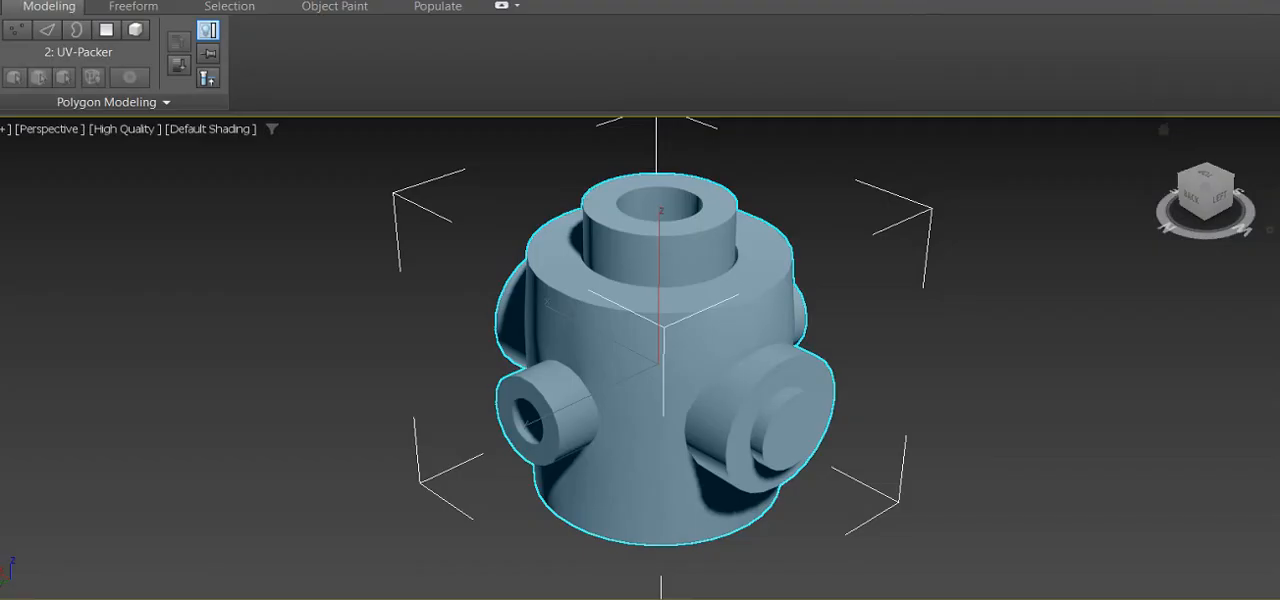
Examine and close the packed UV preview, and inspect the textured model in Substance 3D Painter
{"action": "left_click_drag", "start_coordinate": [138, 0], "coordinate": [347, 32]}
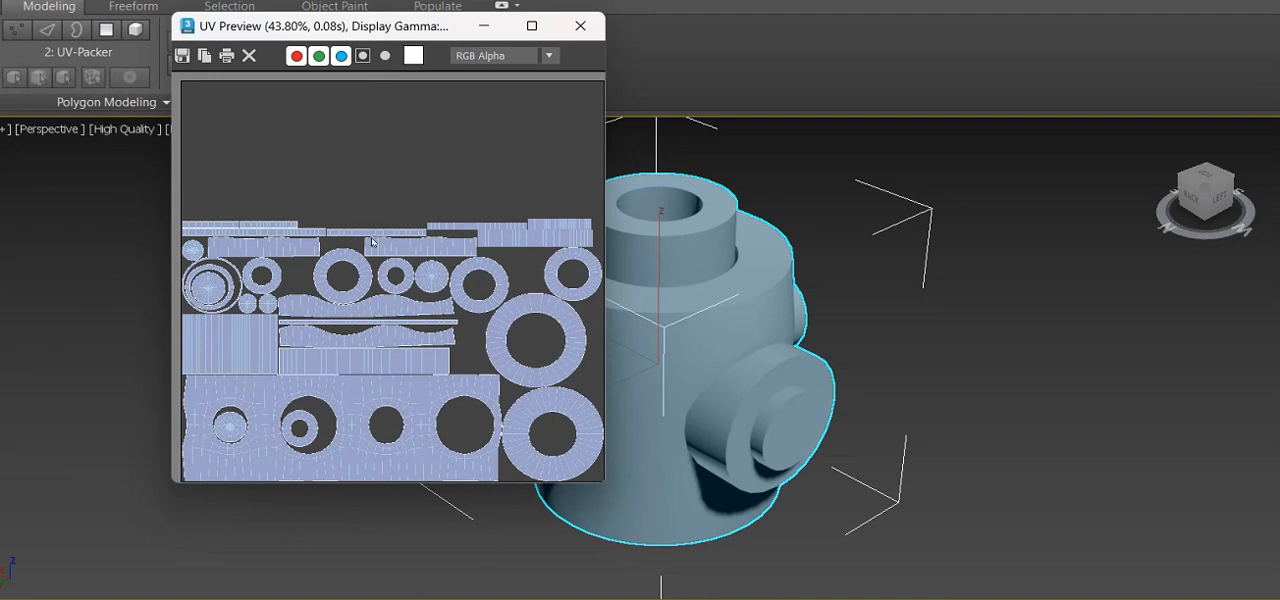
{"action": "left_click", "coordinate": [578, 27]}
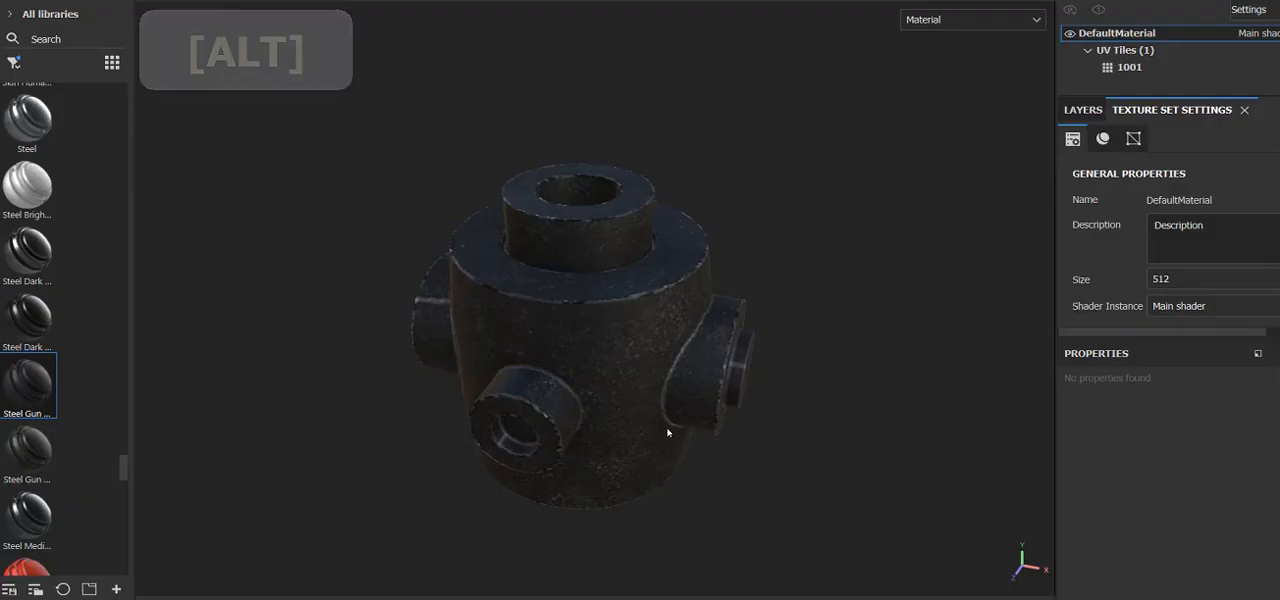
{"action": "mouse_move", "coordinate": [666, 434]}
{"action": "left_mouse_down", "text": "alt"}
{"action": "mouse_move", "coordinate": [766, 351]}
{"action": "mouse_move", "coordinate": [549, 389]}
{"action": "mouse_move", "coordinate": [495, 441]}
{"action": "mouse_move", "coordinate": [617, 543]}
{"action": "mouse_move", "coordinate": [777, 343]}
{"action": "mouse_move", "coordinate": [740, 397]}
{"action": "mouse_move", "coordinate": [438, 398]}
{"action": "mouse_move", "coordinate": [674, 400]}
{"action": "mouse_move", "coordinate": [646, 531]}
{"action": "mouse_move", "coordinate": [645, 502]}
{"action": "mouse_move", "coordinate": [700, 420]}
{"action": "mouse_move", "coordinate": [591, 463]}
{"action": "mouse_move", "coordinate": [482, 372]}
{"action": "mouse_move", "coordinate": [746, 409]}
{"action": "mouse_move", "coordinate": [622, 348]}
{"action": "left_mouse_up", "text": "alt"}
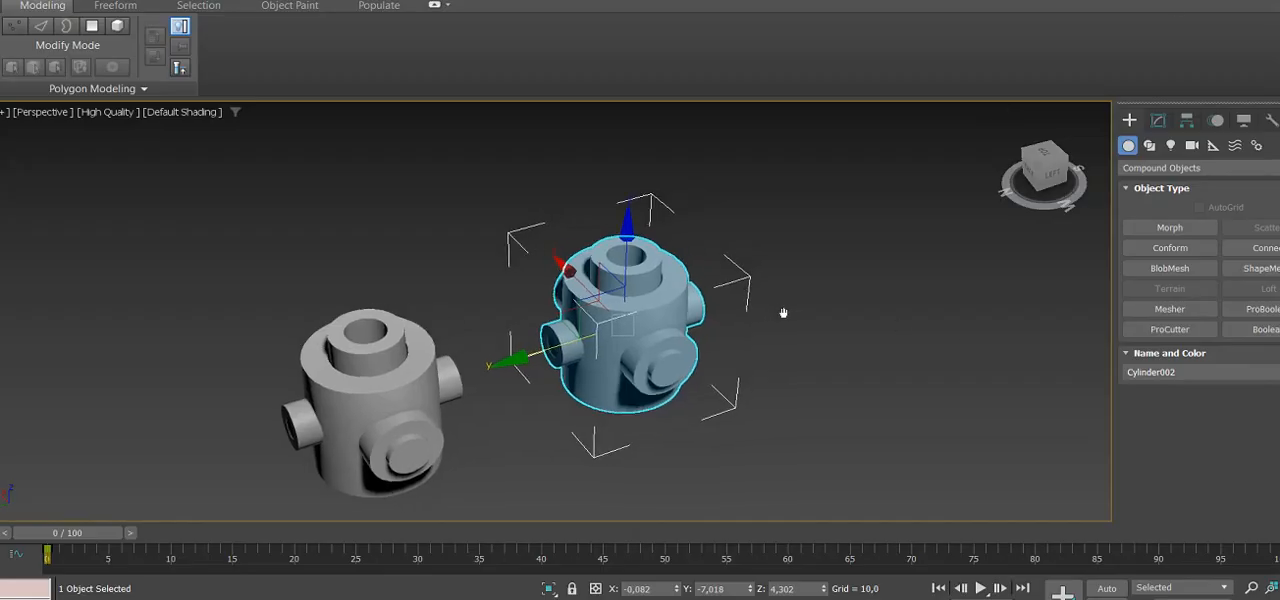
{"action": "scroll", "coordinate": [786, 309], "scroll_direction": "up", "scroll_amount": 3}
Switch to 3ds Max, show edged faces, add an Unwrap UVW modifier above UV-Packer and open its UV editor
{"action": "key", "text": "F4"}
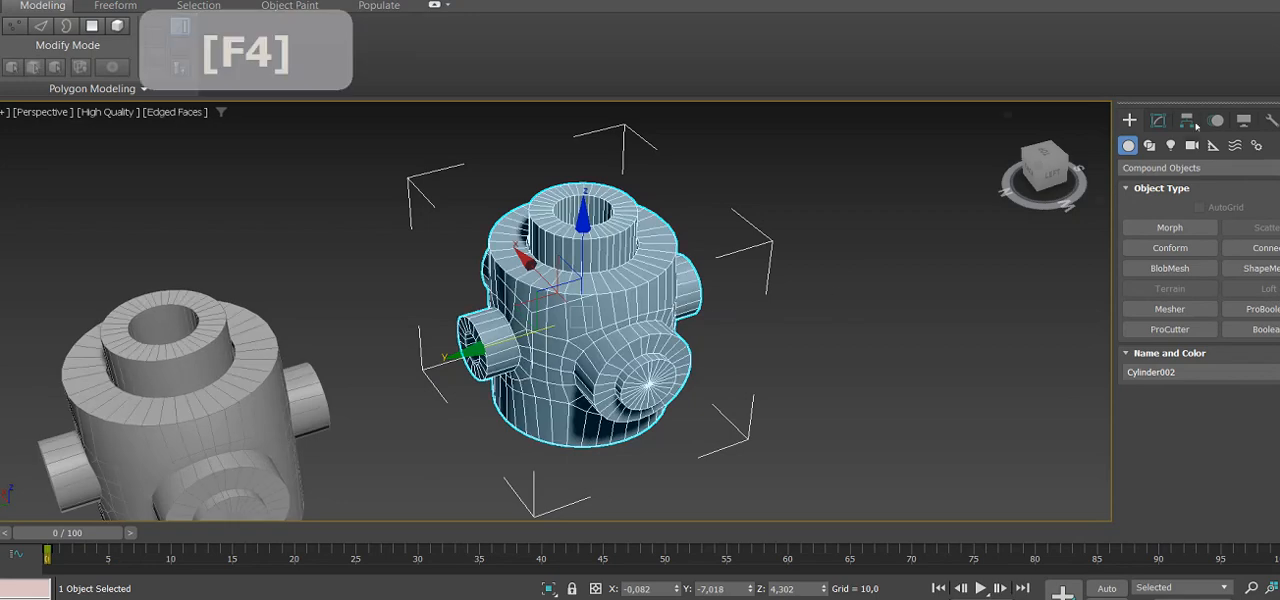
{"action": "left_click", "coordinate": [1158, 117]}
{"action": "key", "text": "u"}
{"action": "left_click", "coordinate": [1177, 5]}
{"action": "scroll", "coordinate": [1163, 462], "scroll_direction": "down", "scroll_amount": 5}
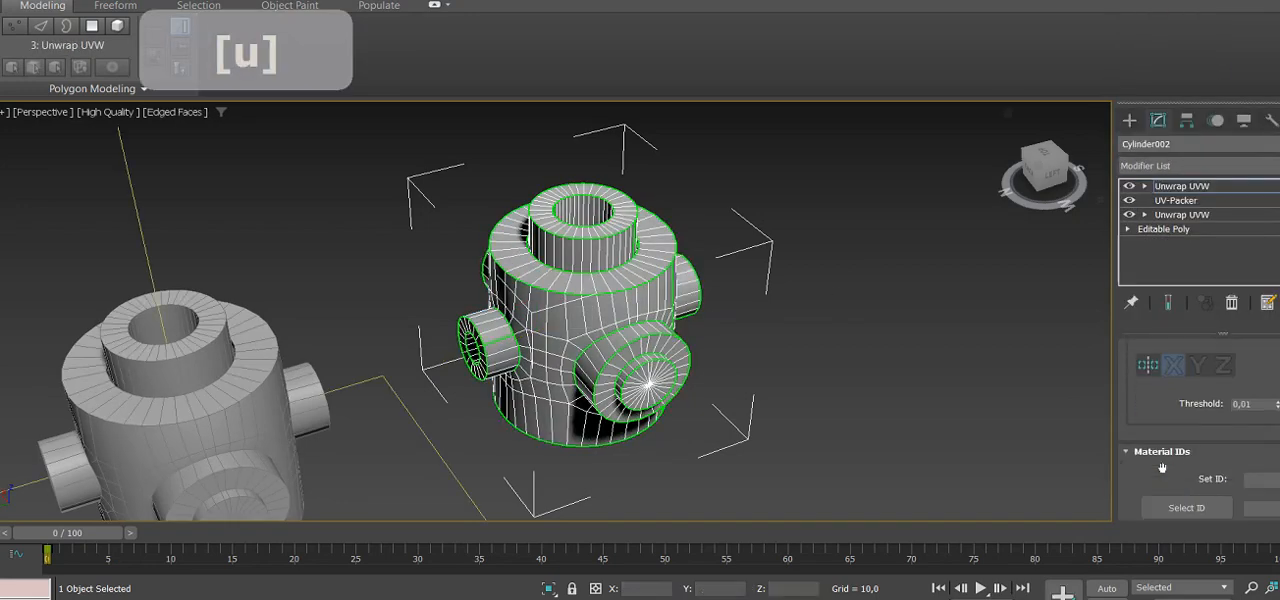
{"action": "left_click", "coordinate": [1170, 456]}
{"action": "left_click_drag", "start_coordinate": [250, 2], "coordinate": [780, 104]}
{"action": "left_click", "coordinate": [923, 97]}
Cut all the ring shells open by selecting one radial edge on each and breaking the selected edges
{"action": "scroll", "coordinate": [350, 280], "scroll_direction": "up", "scroll_amount": 5}
{"action": "scroll", "coordinate": [320, 292], "scroll_direction": "up", "scroll_amount": 3}
{"action": "key", "text": "2"}
{"action": "left_click", "coordinate": [485, 270]}
{"action": "scroll", "coordinate": [470, 262], "scroll_direction": "down", "scroll_amount": 2}
{"action": "left_click", "coordinate": [434, 323], "text": "ctrl"}
{"action": "scroll", "coordinate": [450, 315], "scroll_direction": "down", "scroll_amount": 2}
{"action": "scroll", "coordinate": [627, 292], "scroll_direction": "up", "scroll_amount": 4}
{"action": "left_click", "coordinate": [635, 276], "text": "ctrl"}
{"action": "scroll", "coordinate": [806, 220], "scroll_direction": "down", "scroll_amount": 4}
{"action": "scroll", "coordinate": [697, 266], "scroll_direction": "up", "scroll_amount": 3}
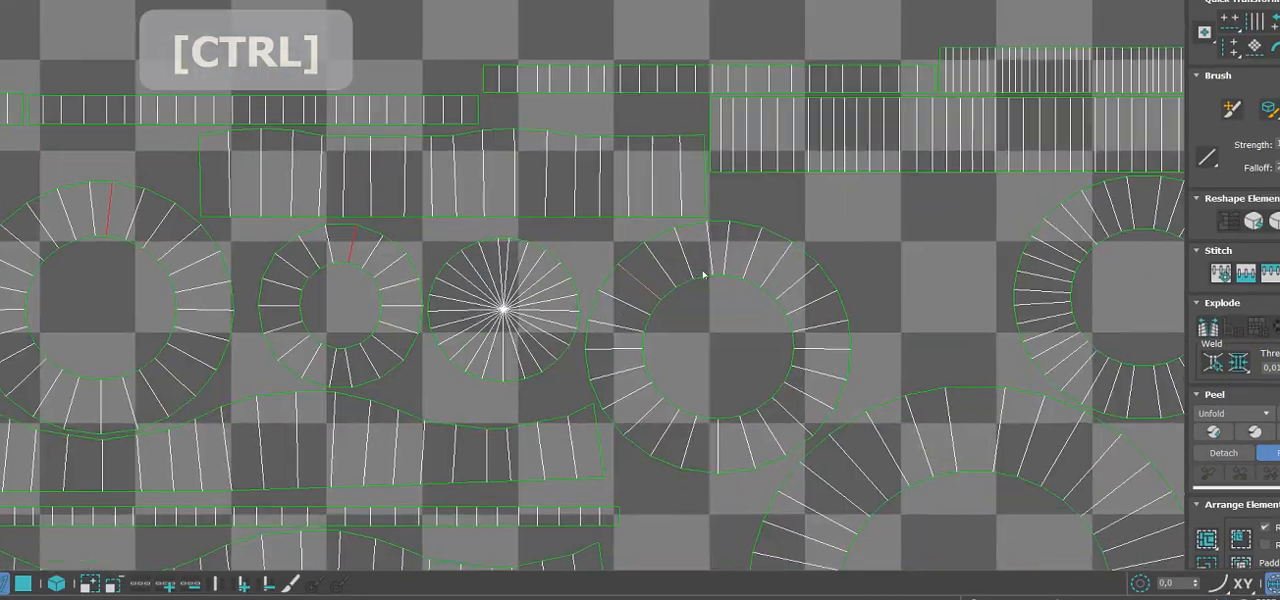
{"action": "middle_click_drag", "start_coordinate": [590, 280], "coordinate": [532, 280]}
{"action": "scroll", "coordinate": [532, 280], "scroll_direction": "up", "scroll_amount": 1}
{"action": "left_click", "coordinate": [748, 252], "text": "ctrl"}
{"action": "middle_click_drag", "start_coordinate": [1003, 271], "coordinate": [631, 299]}
{"action": "left_click", "coordinate": [903, 213], "text": "ctrl"}
{"action": "scroll", "coordinate": [811, 140], "scroll_direction": "down", "scroll_amount": 4}
{"action": "scroll", "coordinate": [750, 258], "scroll_direction": "up", "scroll_amount": 4}
{"action": "left_click", "coordinate": [812, 302], "text": "ctrl"}
{"action": "scroll", "coordinate": [802, 303], "scroll_direction": "down", "scroll_amount": 6}
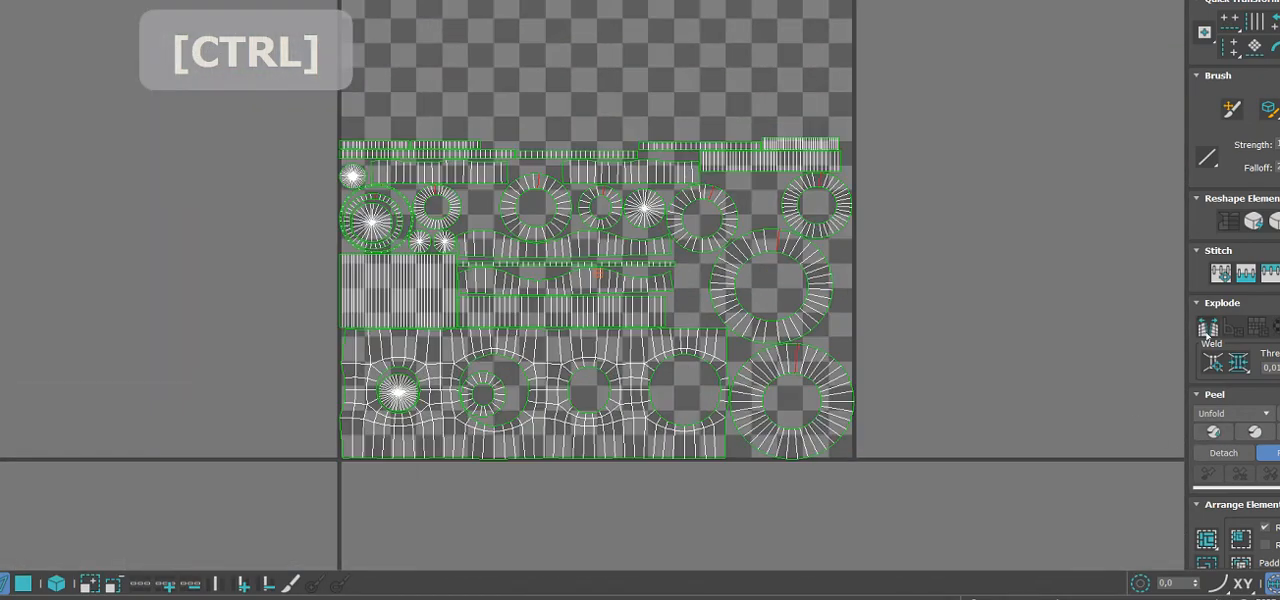
Straighten all the cut ring shells into strips and repack the UVs with a UV-Packer modifier at 512
{"action": "scroll", "coordinate": [400, 220], "scroll_direction": "up", "scroll_amount": 5}
{"action": "key", "text": "3"}
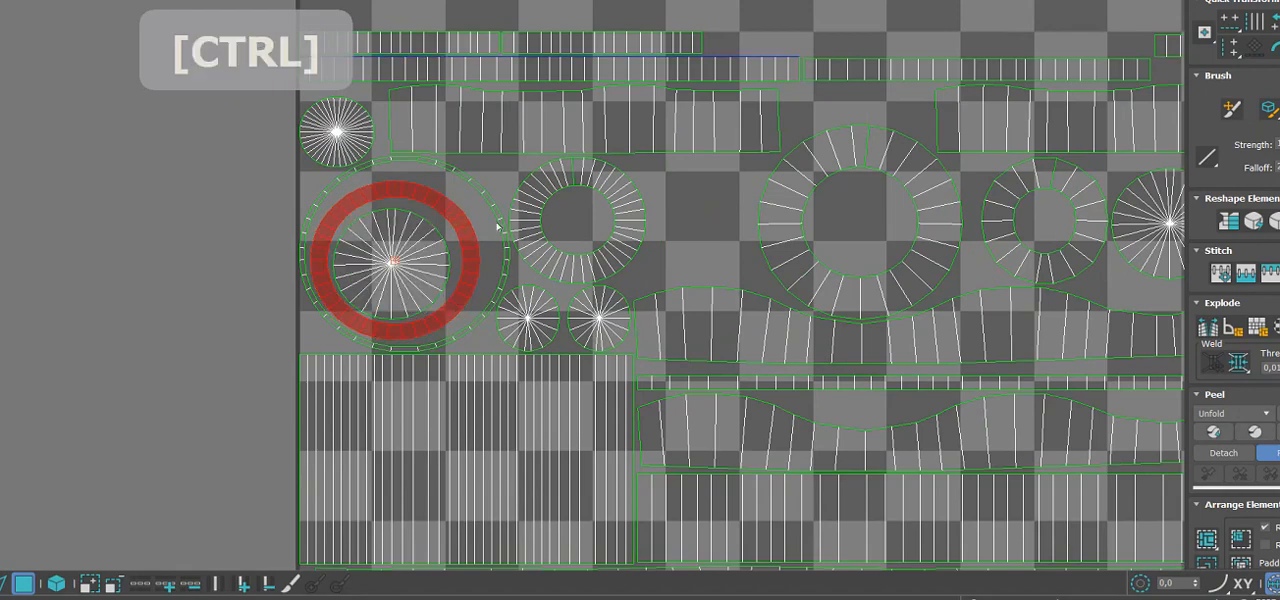
{"action": "left_click", "coordinate": [795, 175], "text": "ctrl"}
{"action": "middle_click_drag", "start_coordinate": [1087, 245], "coordinate": [740, 283]}
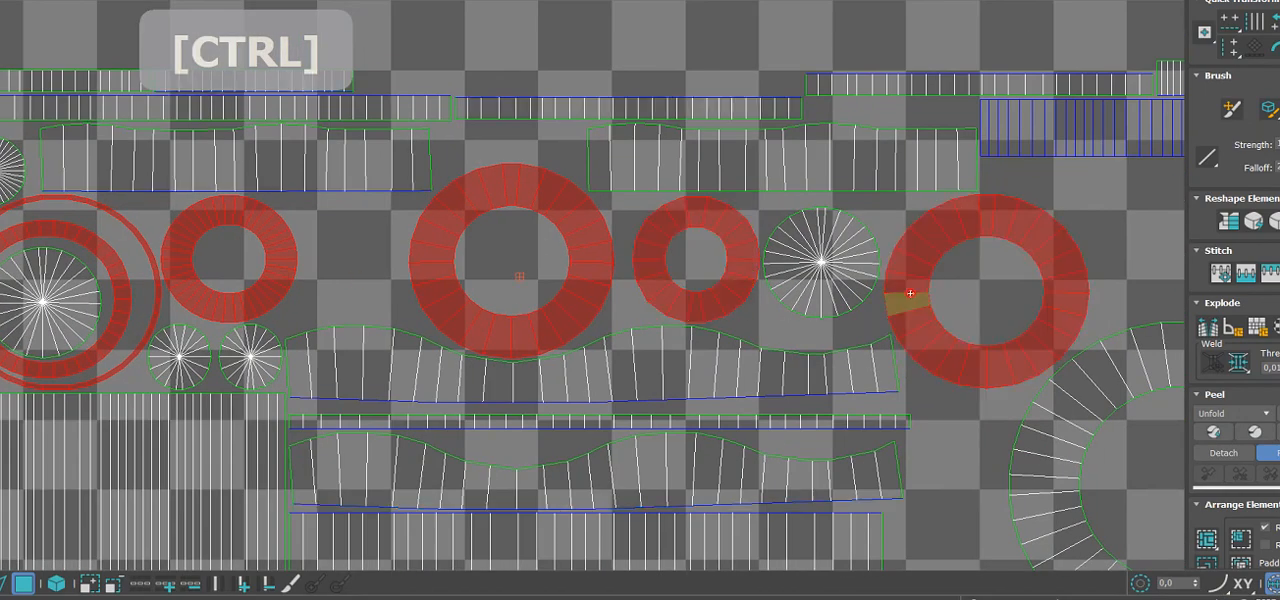
{"action": "scroll", "coordinate": [911, 293], "scroll_direction": "down", "scroll_amount": 3}
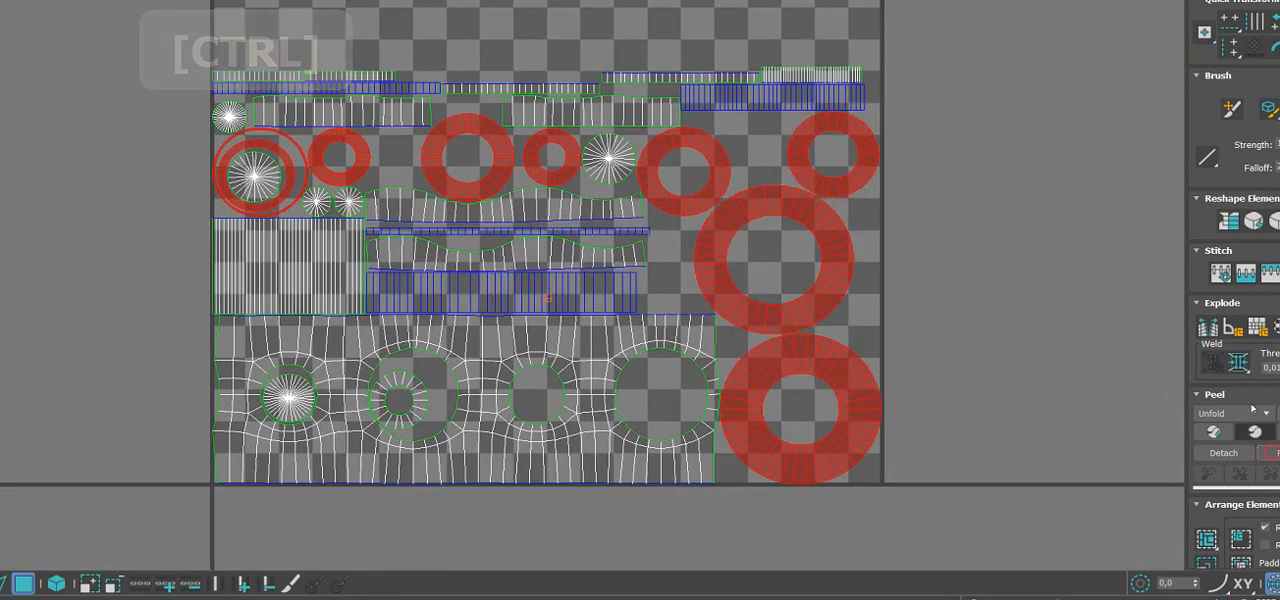
{"action": "left_click", "coordinate": [1229, 221]}
{"action": "middle_click_drag", "start_coordinate": [1134, 278], "coordinate": [1065, 364]}
{"action": "key", "text": "ctrl"}
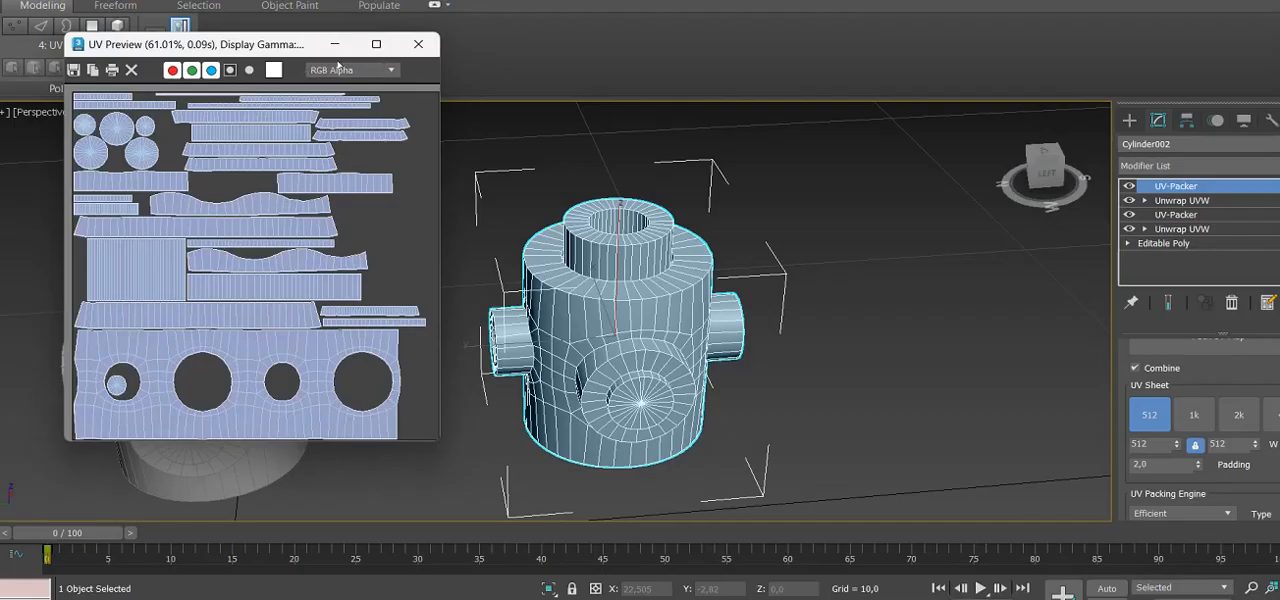
{"action": "left_click", "coordinate": [420, 45]}
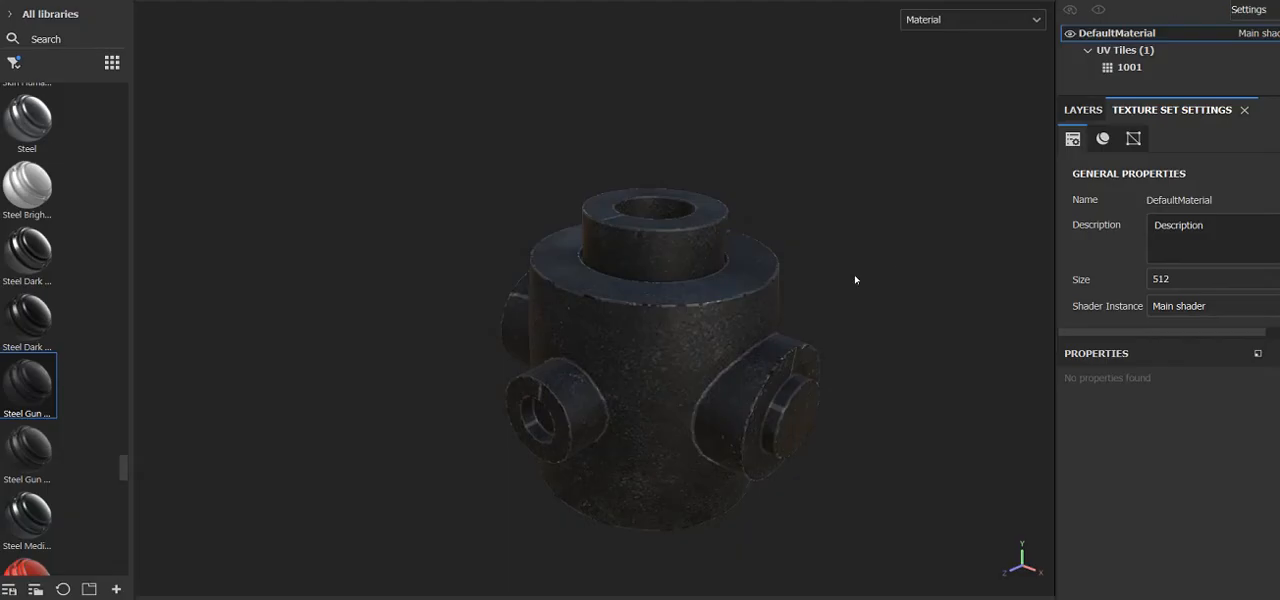
Switch to Substance 3D Painter and inspect the textured model's ring faces and edges from several sides
{"action": "key", "text": "alt"}
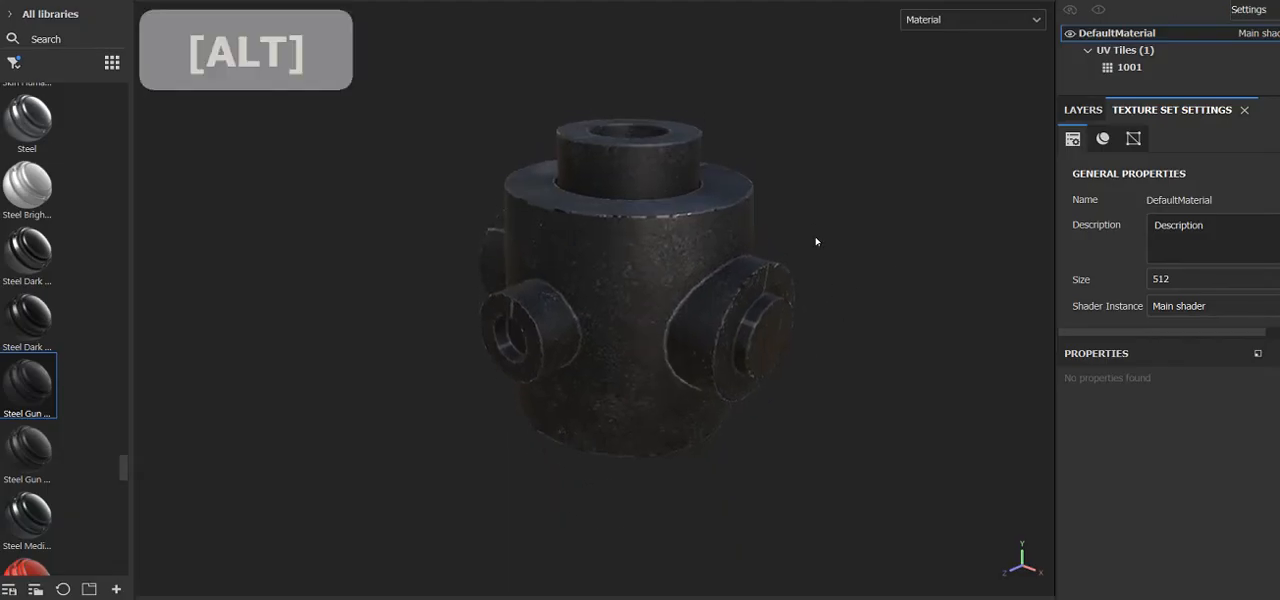
{"action": "mouse_move", "coordinate": [700, 226]}
{"action": "left_mouse_down", "text": "alt"}
{"action": "mouse_move", "coordinate": [480, 251]}
{"action": "mouse_move", "coordinate": [601, 311]}
{"action": "left_mouse_up", "text": "alt"}
{"action": "mouse_move", "coordinate": [762, 307]}
{"action": "left_mouse_down", "text": "alt"}
{"action": "mouse_move", "coordinate": [1157, 255]}
{"action": "mouse_move", "coordinate": [1090, 417]}
{"action": "mouse_move", "coordinate": [621, 280]}
{"action": "mouse_move", "coordinate": [346, 89]}
{"action": "mouse_move", "coordinate": [584, 281]}
{"action": "left_mouse_up", "text": "alt"}
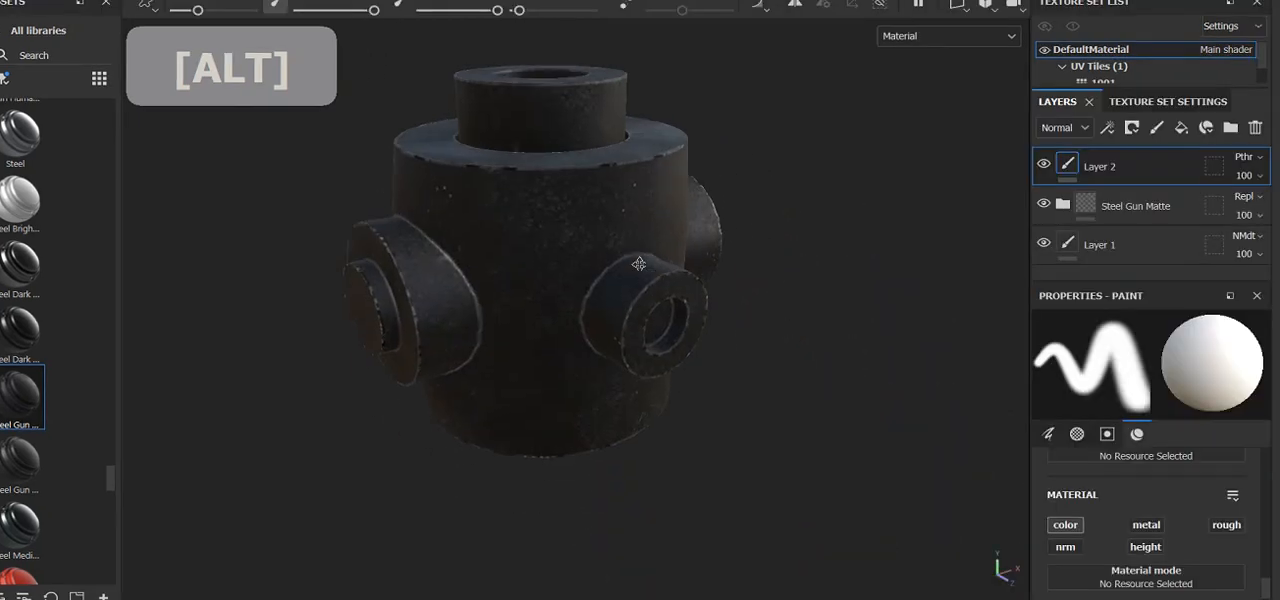
{"action": "left_click_drag", "start_coordinate": [640, 300], "coordinate": [710, 350], "text": "alt"}
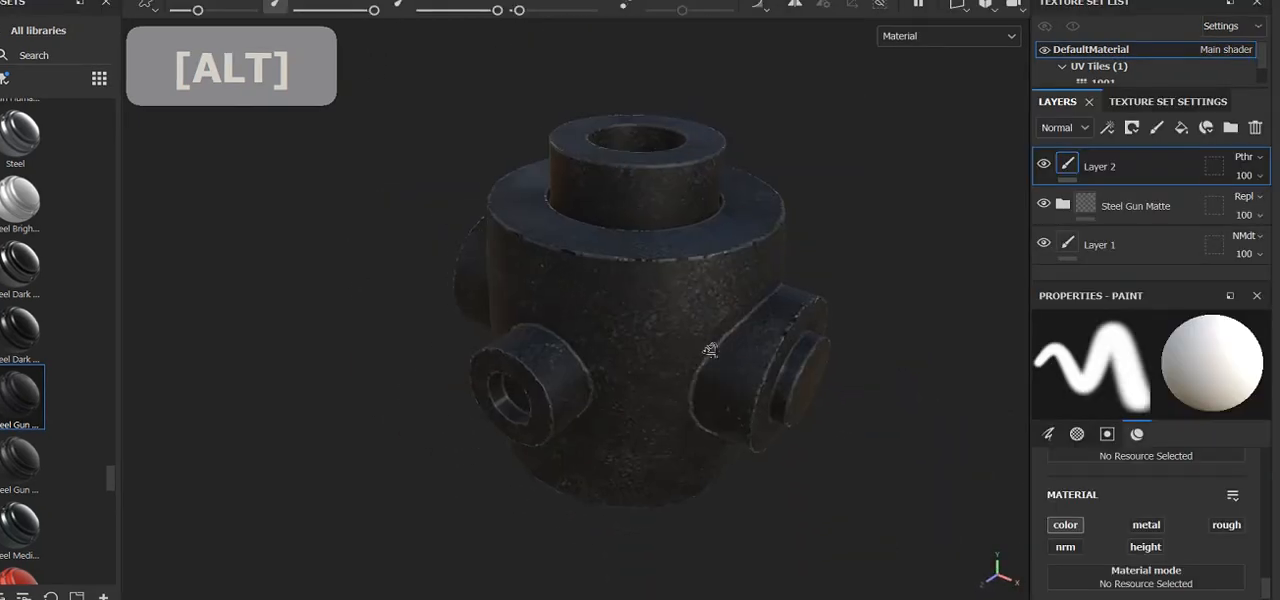
Switch to 3ds Max and convert the unwrapped model to an Editable Poly
{"action": "key", "text": "1"}
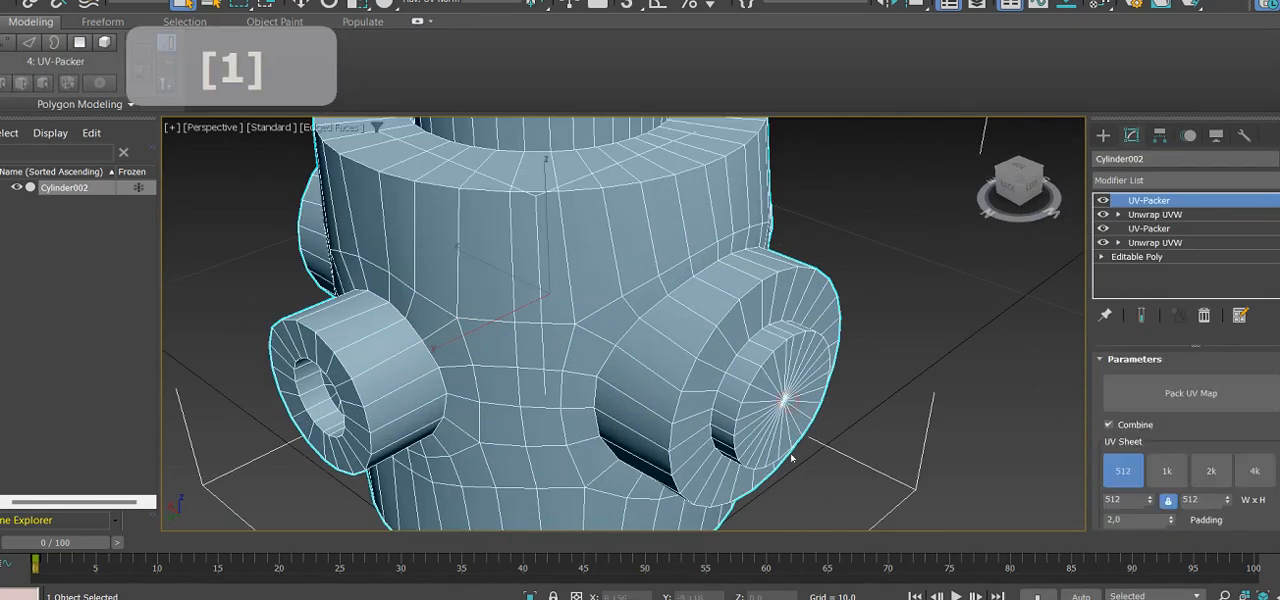
{"action": "right_click", "coordinate": [775, 386]}
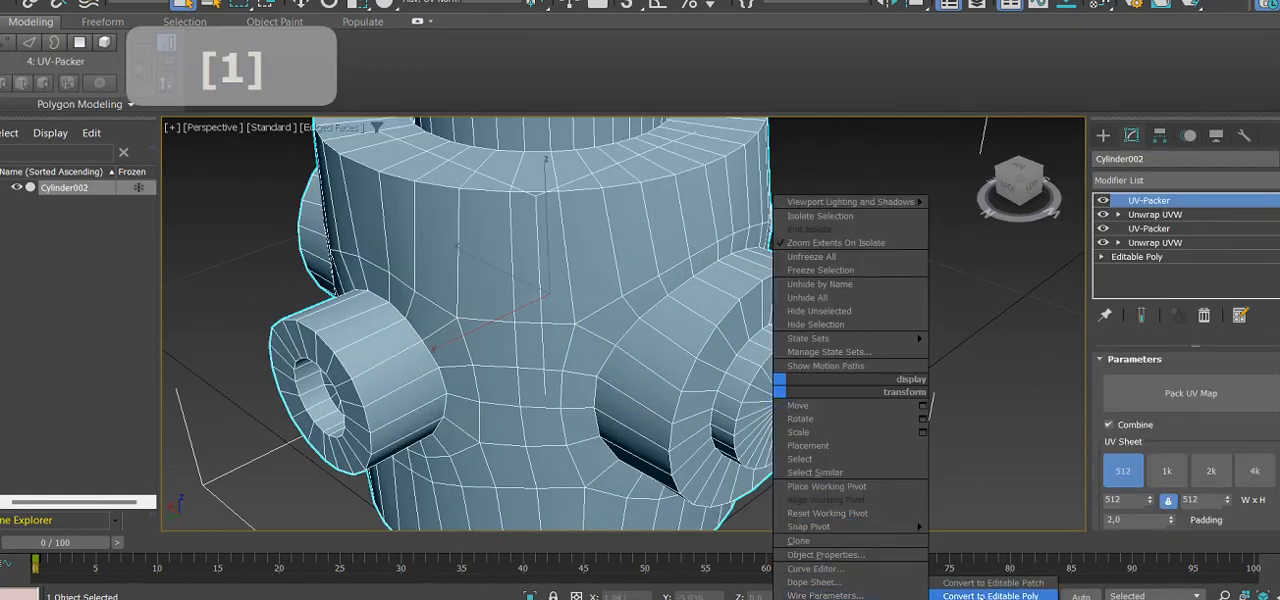
{"action": "left_click", "coordinate": [981, 597]}
Delete the large side flange and the neighbouring hollow outlet, growing the selection from each one's center vertex
{"action": "key", "text": "1"}
{"action": "left_click", "coordinate": [785, 400]}
{"action": "left_click", "coordinate": [1192, 382], "text": "ctrl"}
{"action": "left_click", "coordinate": [1240, 489]}
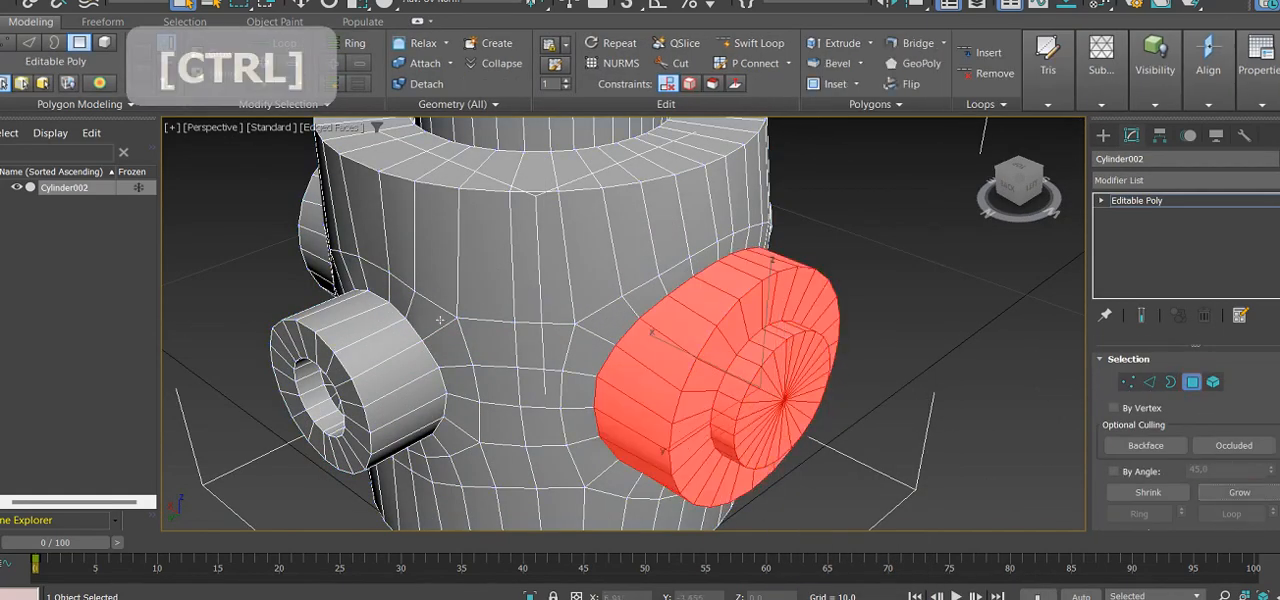
{"action": "scroll", "coordinate": [481, 308], "scroll_direction": "down", "scroll_amount": 5}
{"action": "middle_click_drag", "start_coordinate": [481, 340], "coordinate": [545, 337], "text": "alt"}
{"action": "scroll", "coordinate": [540, 342], "scroll_direction": "up", "scroll_amount": 6}
{"action": "key", "text": "1"}
{"action": "left_click", "coordinate": [591, 311]}
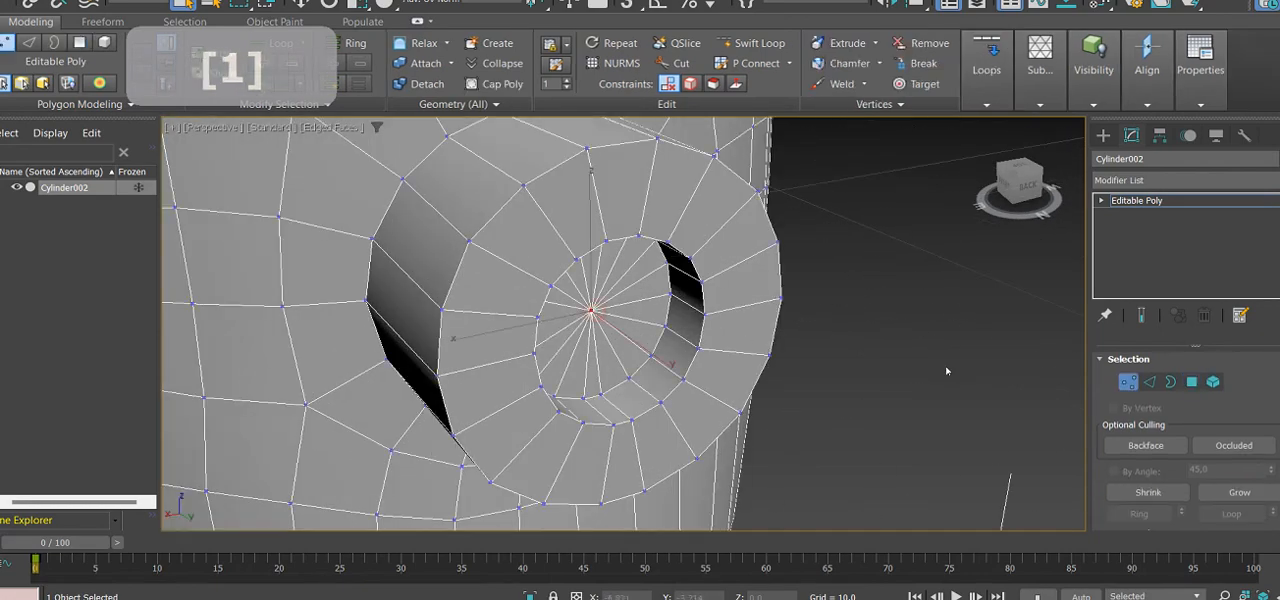
{"action": "left_click", "coordinate": [1239, 503]}
{"action": "scroll", "coordinate": [575, 357], "scroll_direction": "down", "scroll_amount": 5}
{"action": "middle_click_drag", "start_coordinate": [575, 357], "coordinate": [610, 380], "text": "alt"}
{"action": "key", "text": "Delete"}
Leave vertex editing, turn off the edged-face display and reselect the reduced model
{"action": "key", "text": "1"}
{"action": "scroll", "coordinate": [575, 357], "scroll_direction": "up", "scroll_amount": 5}
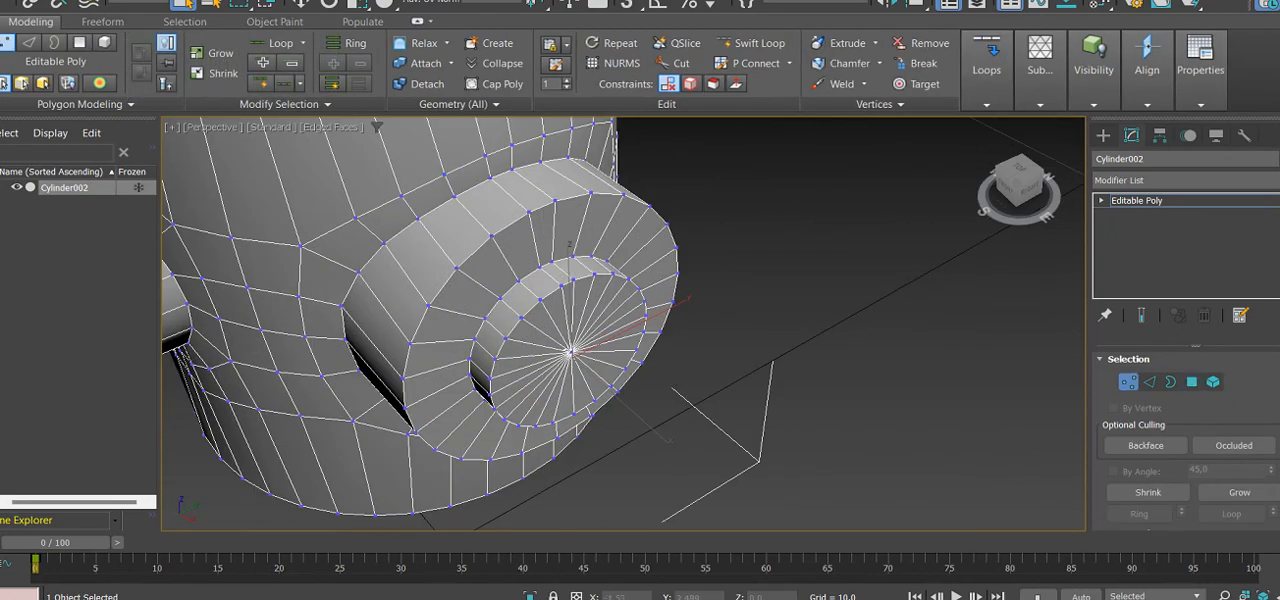
{"action": "scroll", "coordinate": [580, 357], "scroll_direction": "down", "scroll_amount": 7}
{"action": "middle_click_drag", "start_coordinate": [709, 391], "coordinate": [400, 418], "text": "alt"}
{"action": "key", "text": "1"}
{"action": "left_click", "coordinate": [923, 243]}
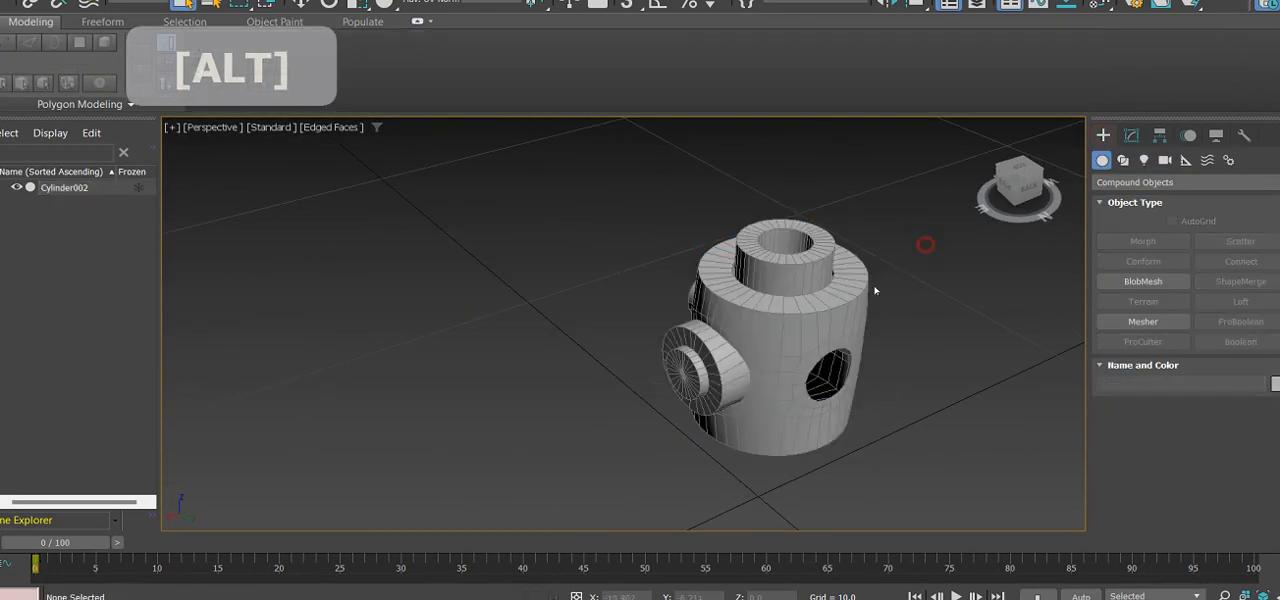
{"action": "middle_click_drag", "start_coordinate": [877, 289], "coordinate": [765, 297]}
{"action": "key", "text": "F4"}
{"action": "left_click", "coordinate": [734, 331]}
{"action": "middle_click_drag", "start_coordinate": [734, 331], "coordinate": [793, 329], "text": "alt"}
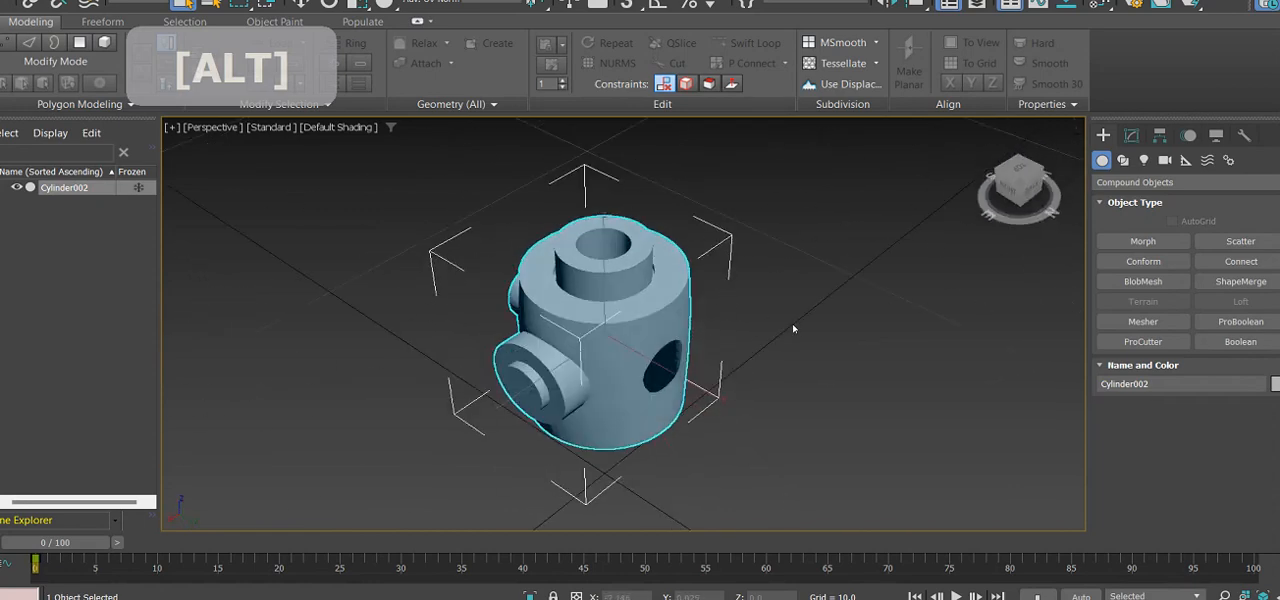
Add UV-Packer and Unwrap UVW modifiers to the reduced model and open the UV editor
{"action": "left_click", "coordinate": [1130, 136]}
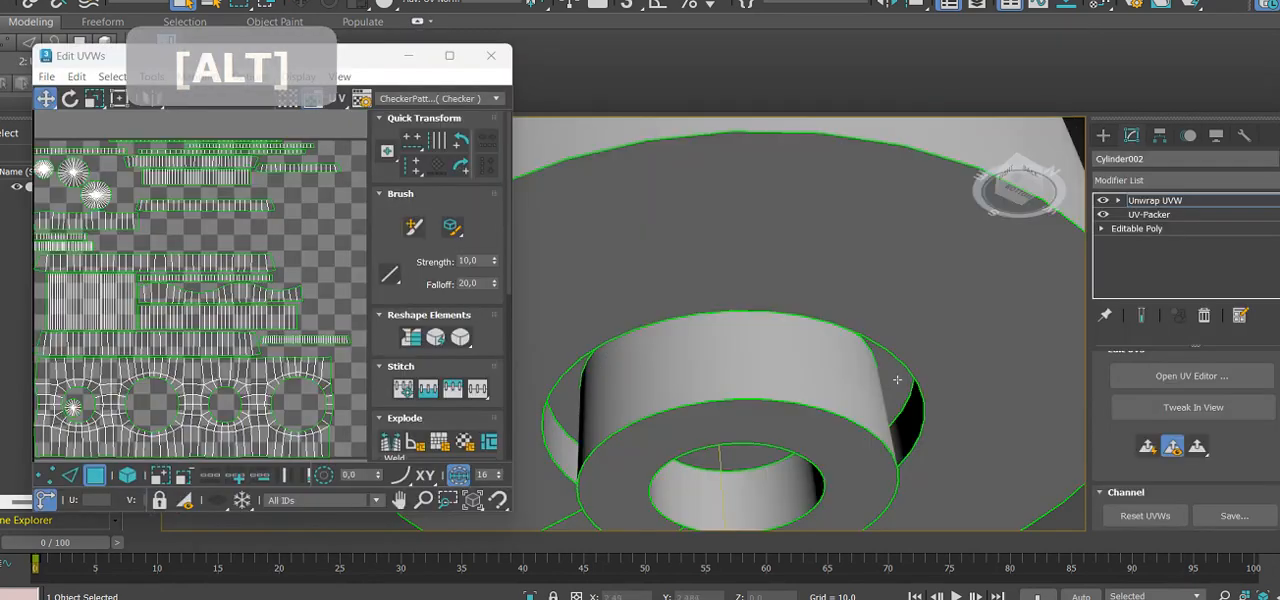
{"action": "scroll", "coordinate": [278, 147], "scroll_direction": "up", "scroll_amount": 5}
{"action": "scroll", "coordinate": [709, 343], "scroll_direction": "down", "scroll_amount": 5}
Scale down the UV shells of the bottom recess wall and the small disc inside the bottom bore
{"action": "middle_click_drag", "start_coordinate": [174, 150], "coordinate": [129, 186]}
{"action": "left_click", "coordinate": [95, 98]}
{"action": "scroll", "coordinate": [245, 199], "scroll_direction": "up", "scroll_amount": 2}
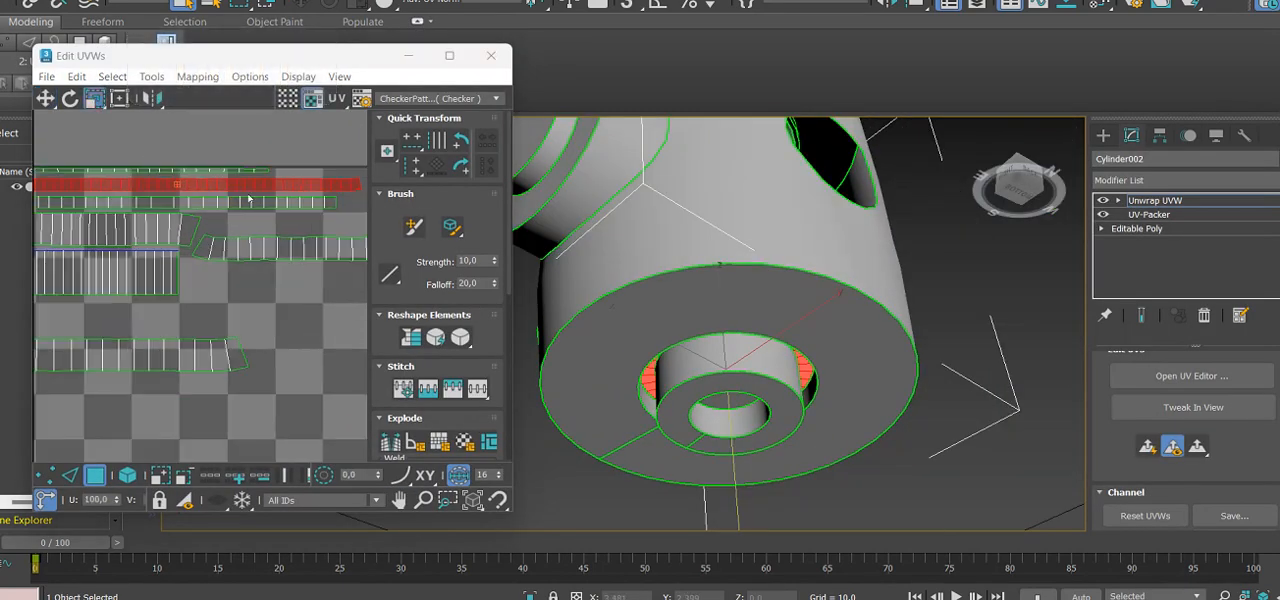
{"action": "middle_click_drag", "start_coordinate": [712, 407], "coordinate": [719, 388], "text": "alt"}
{"action": "left_click", "coordinate": [720, 389]}
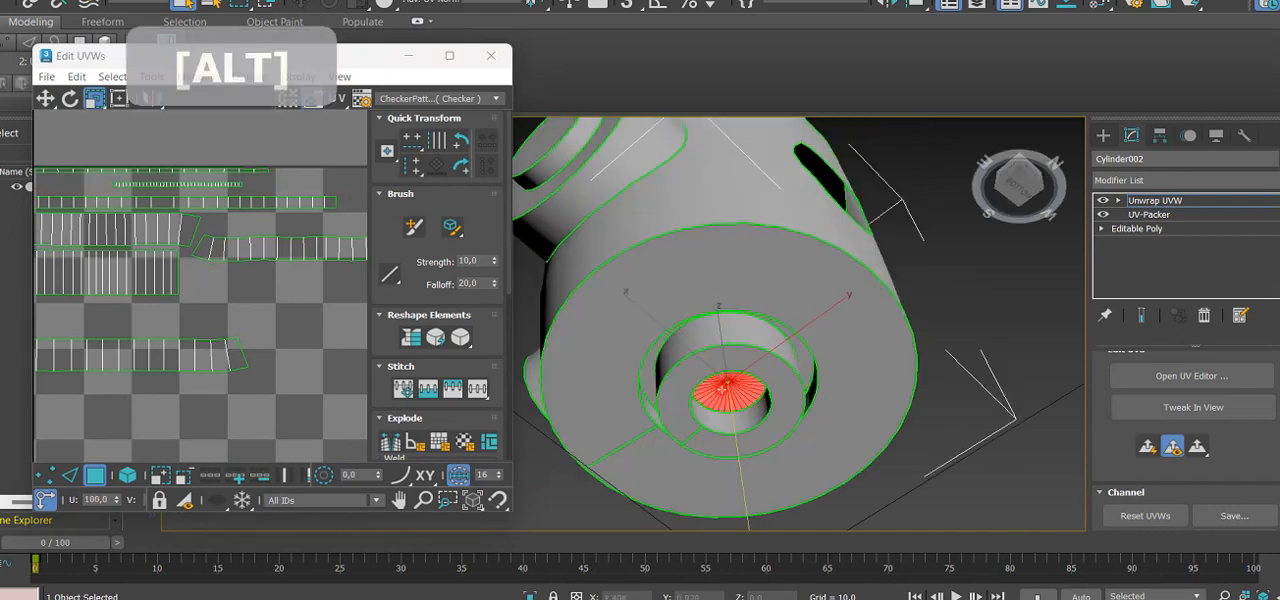
{"action": "scroll", "coordinate": [200, 259], "scroll_direction": "down", "scroll_amount": 5}
{"action": "scroll", "coordinate": [48, 250], "scroll_direction": "up", "scroll_amount": 9}
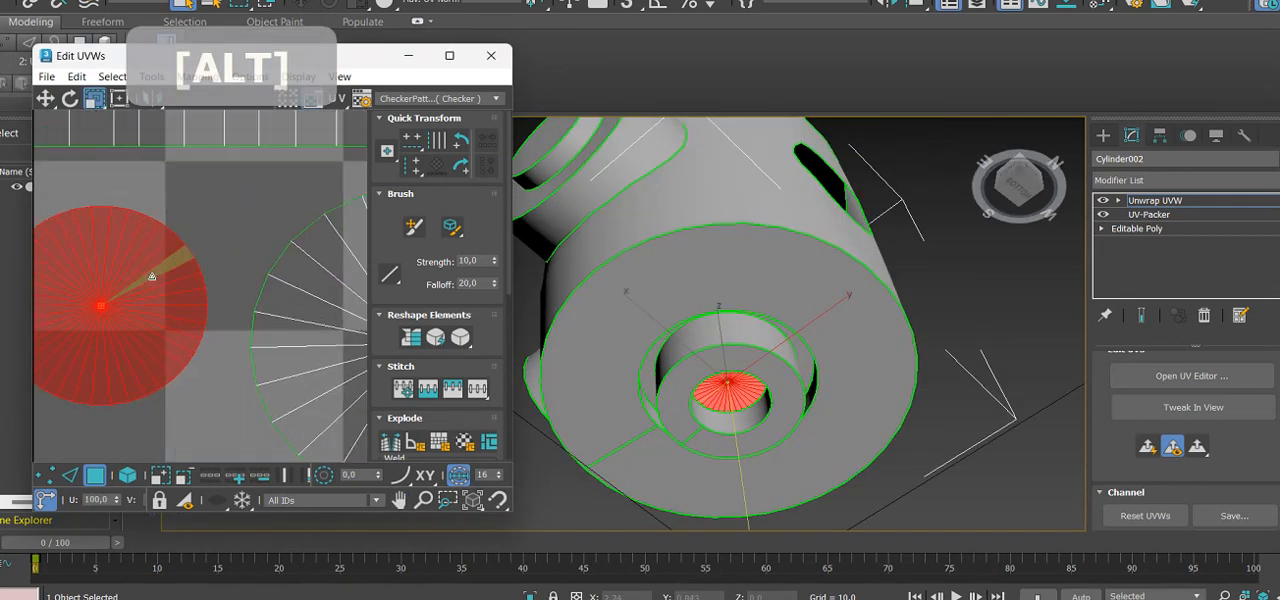
Scale down the UV shells of the bottom collar's outer wall, ring face and inner bore wall together
{"action": "left_click", "coordinate": [676, 372]}
{"action": "scroll", "coordinate": [194, 277], "scroll_direction": "down", "scroll_amount": 8}
{"action": "middle_click_drag", "start_coordinate": [232, 318], "coordinate": [79, 259]}
{"action": "middle_click_drag", "start_coordinate": [733, 326], "coordinate": [741, 345], "text": "alt"}
{"action": "left_click", "coordinate": [752, 339], "text": "ctrl"}
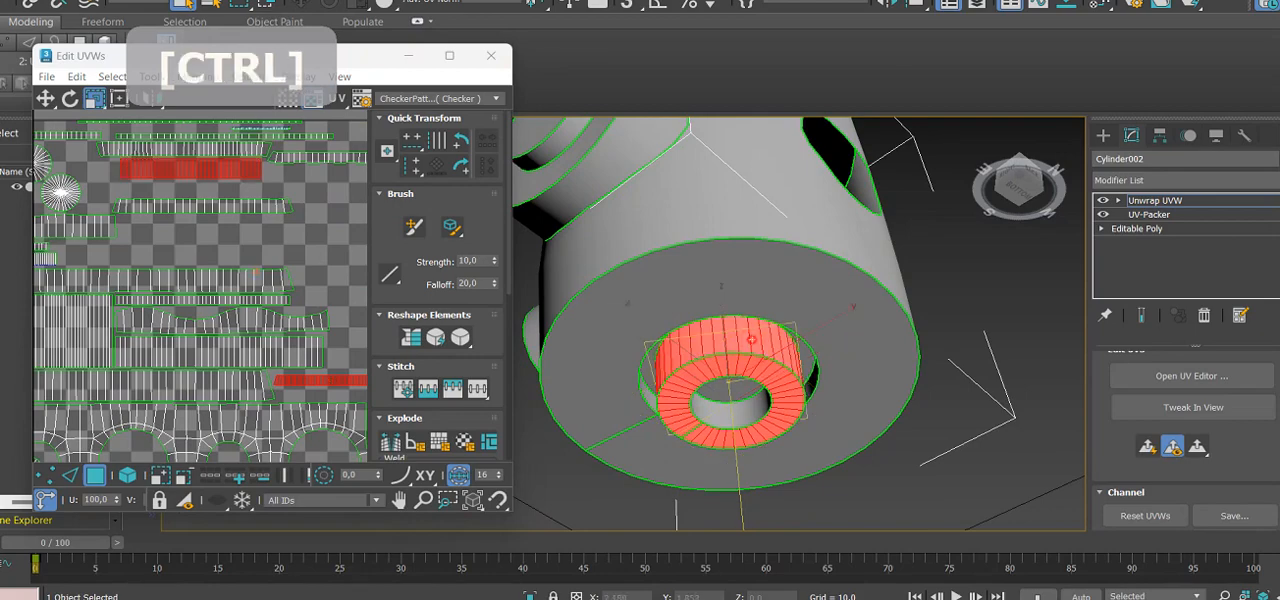
{"action": "left_click", "coordinate": [750, 410], "text": "ctrl"}
{"action": "scroll", "coordinate": [176, 294], "scroll_direction": "down", "scroll_amount": 3}
{"action": "scroll", "coordinate": [92, 288], "scroll_direction": "up", "scroll_amount": 6}
{"action": "scroll", "coordinate": [105, 275], "scroll_direction": "down", "scroll_amount": 3}
{"action": "middle_click_drag", "start_coordinate": [270, 176], "coordinate": [188, 160]}
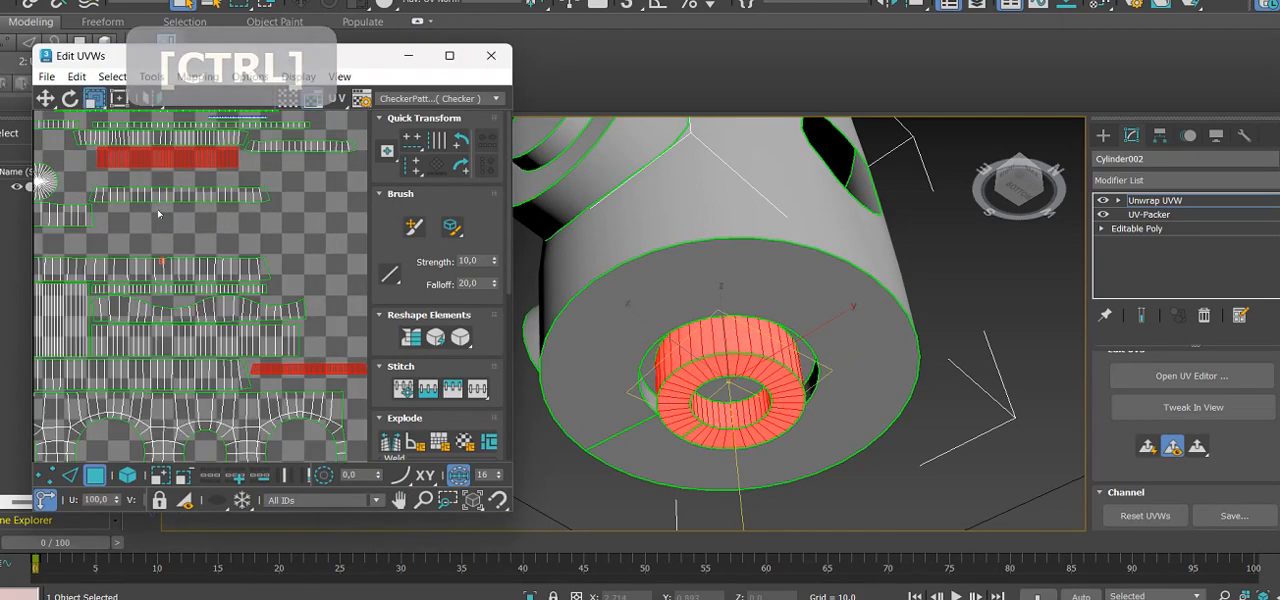
{"action": "left_click_drag", "start_coordinate": [189, 158], "coordinate": [168, 199]}
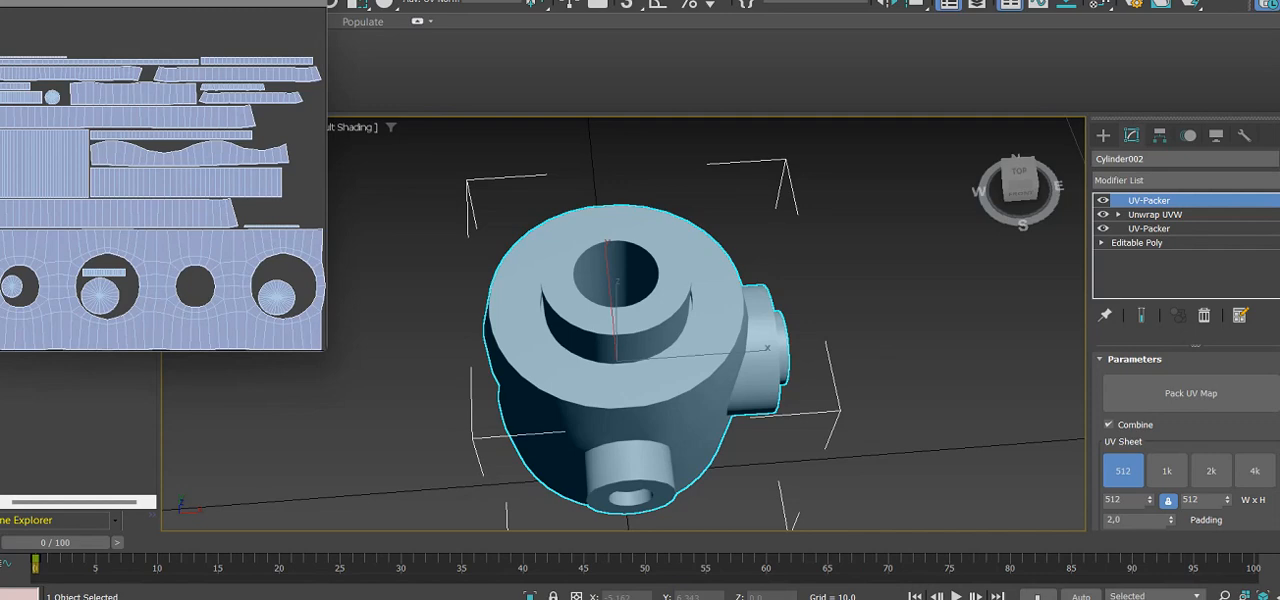
Repack the rescaled shells with a new UV-Packer modifier and close the UV preview
{"action": "left_click_drag", "start_coordinate": [74, 0], "coordinate": [170, 66]}
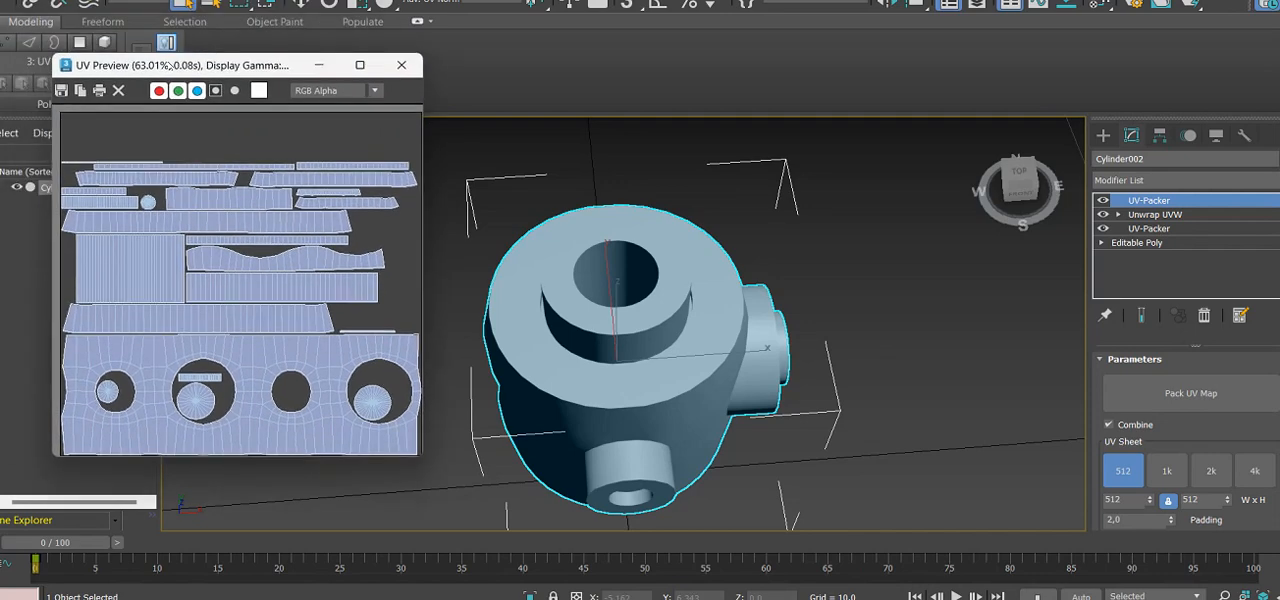
{"action": "left_click", "coordinate": [401, 66]}
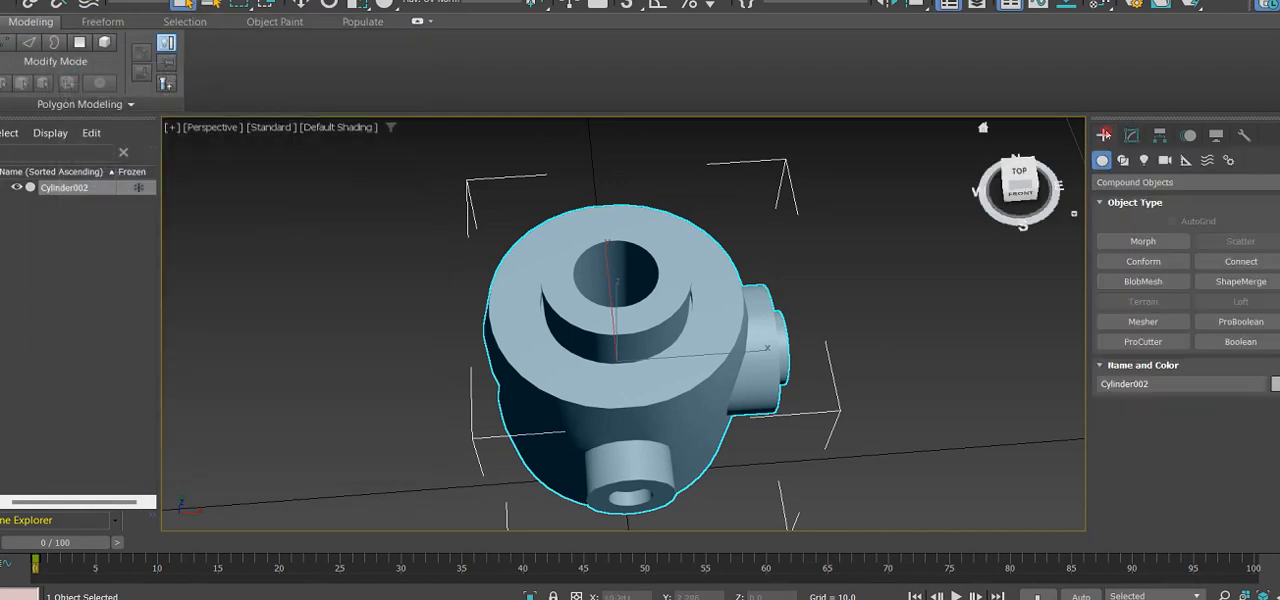
{"action": "middle_click_drag", "start_coordinate": [620, 330], "coordinate": [580, 310], "text": "alt"}
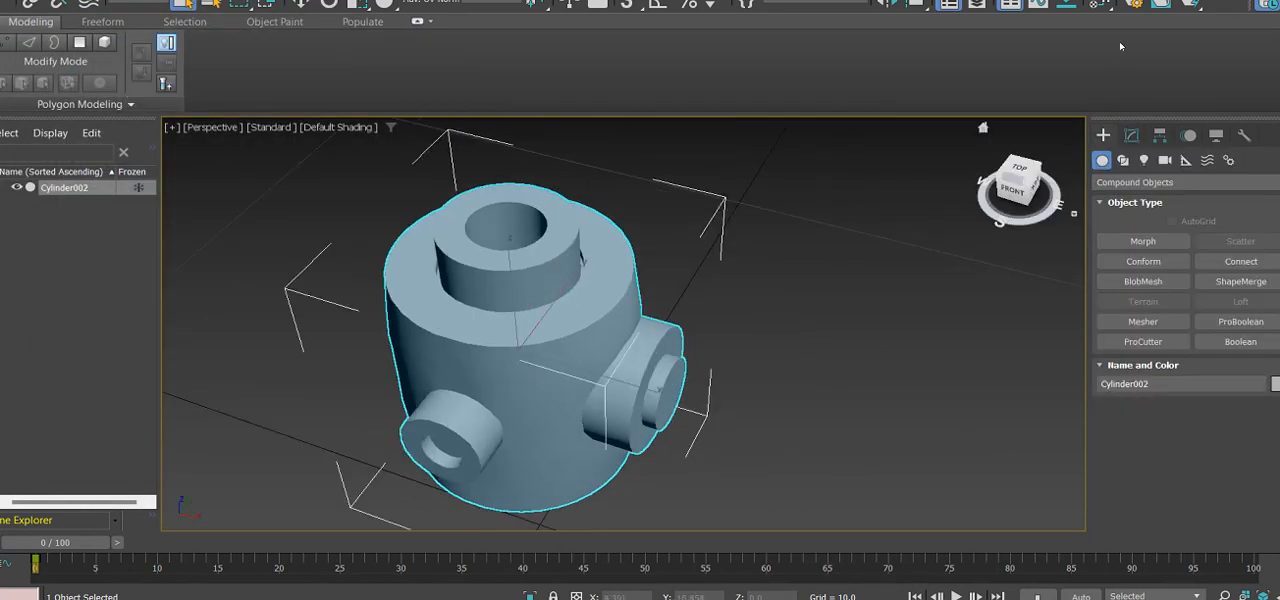
Show the model's edged faces and convert the repacked model to an Editable Poly
{"action": "key", "text": "F4"}
{"action": "key", "text": "1"}
{"action": "right_click", "coordinate": [668, 392]}
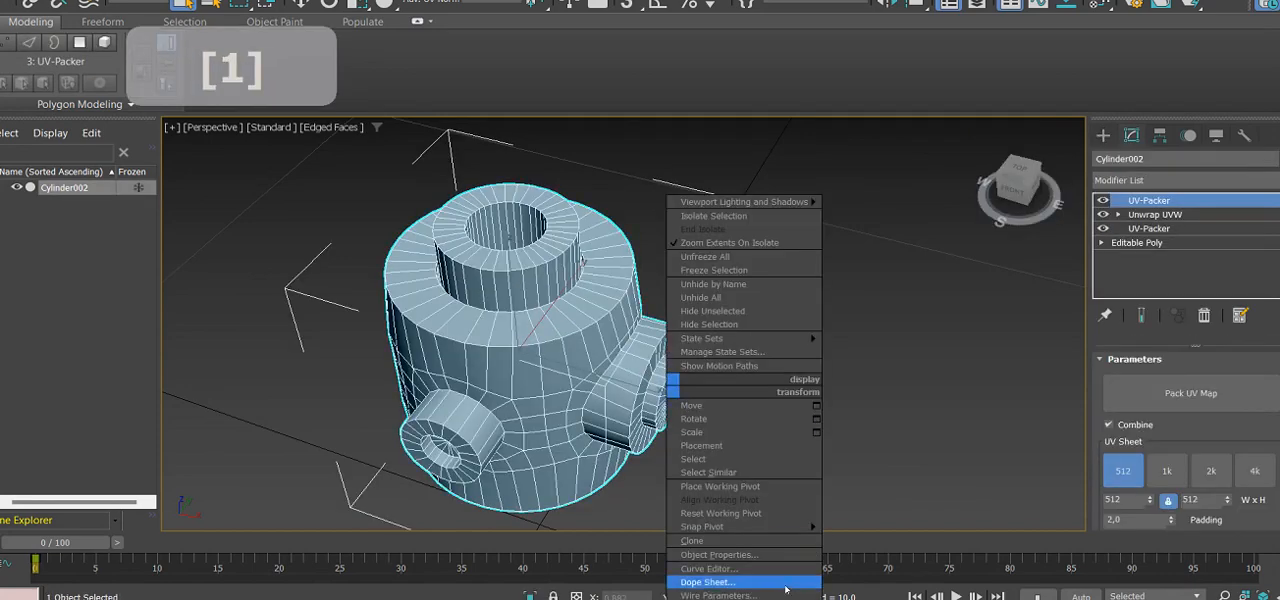
{"action": "left_click", "coordinate": [885, 595]}
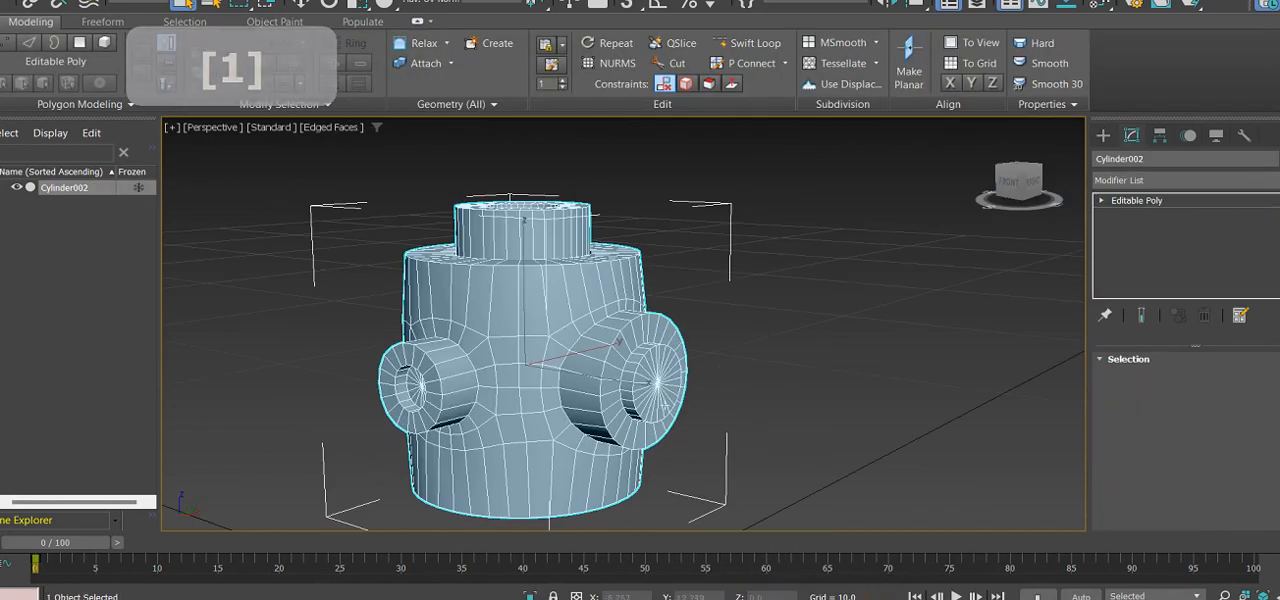
Detach the large side flange's polygons from the body as a separate object
{"action": "key", "text": "4"}
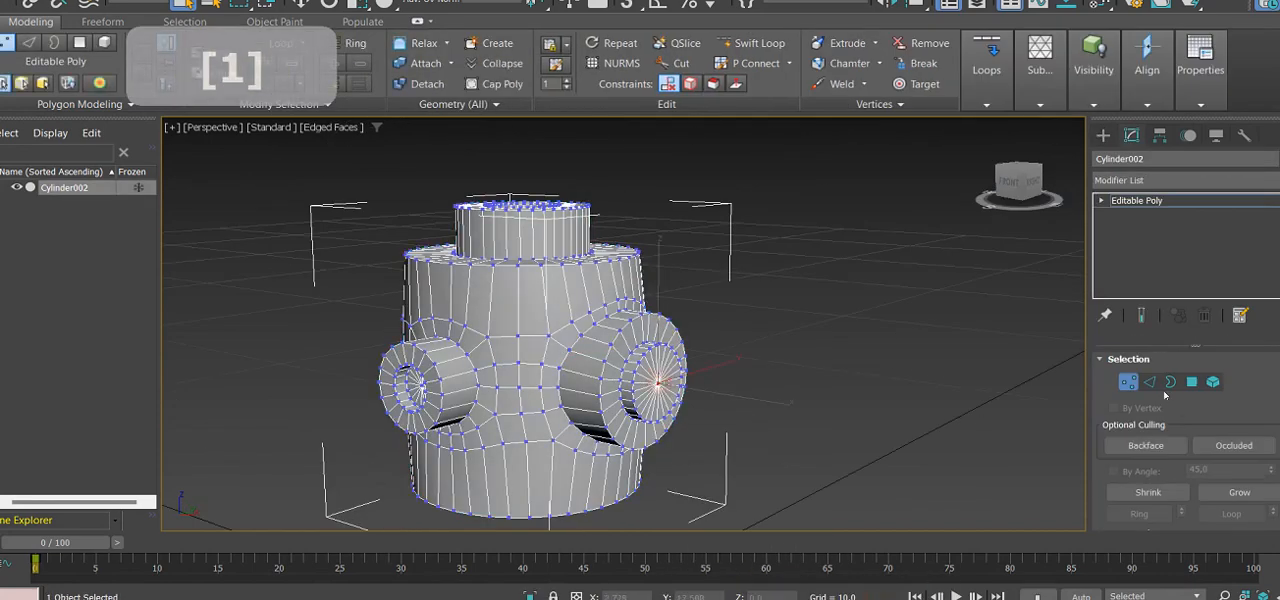
{"action": "middle_click_drag", "start_coordinate": [631, 361], "coordinate": [690, 330], "text": "alt"}
{"action": "scroll", "coordinate": [1220, 480], "scroll_direction": "down", "scroll_amount": 10}
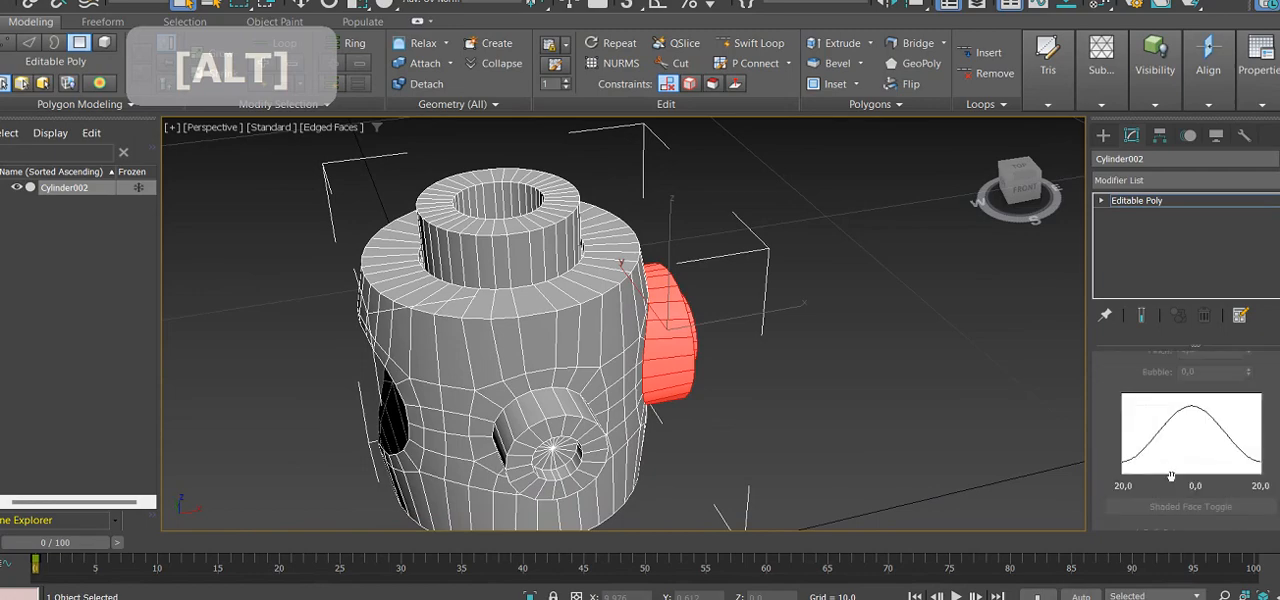
{"action": "scroll", "coordinate": [1220, 520], "scroll_direction": "down", "scroll_amount": 2}
{"action": "left_click", "coordinate": [1235, 472]}
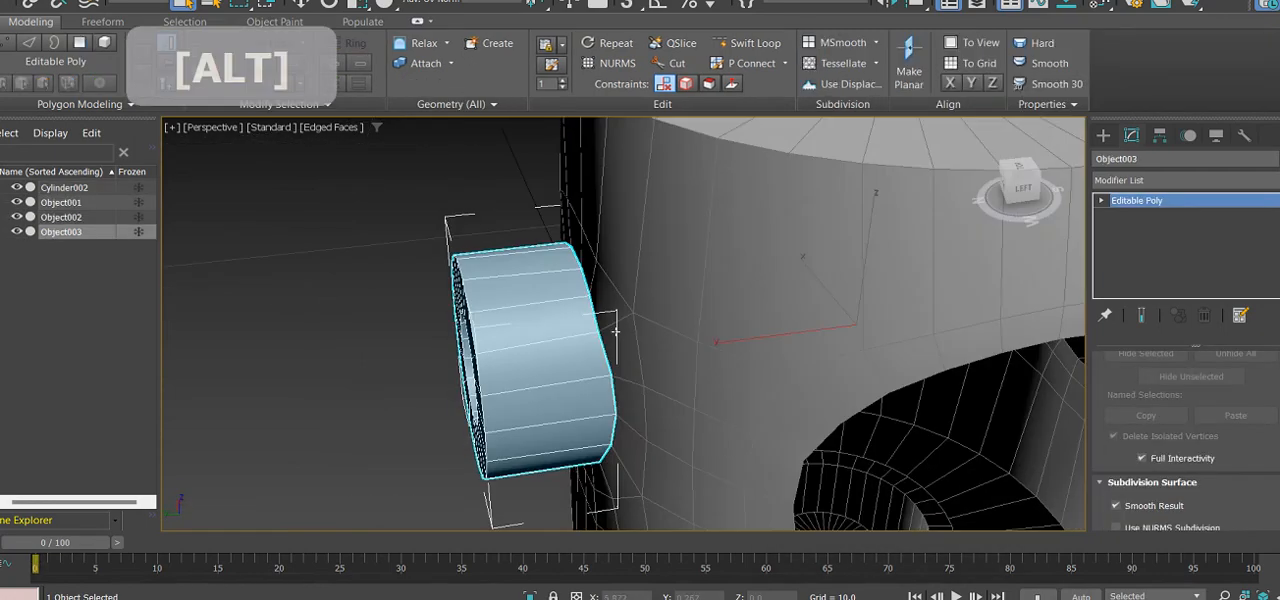
{"action": "middle_click_drag", "start_coordinate": [640, 330], "coordinate": [528, 314], "text": "alt"}
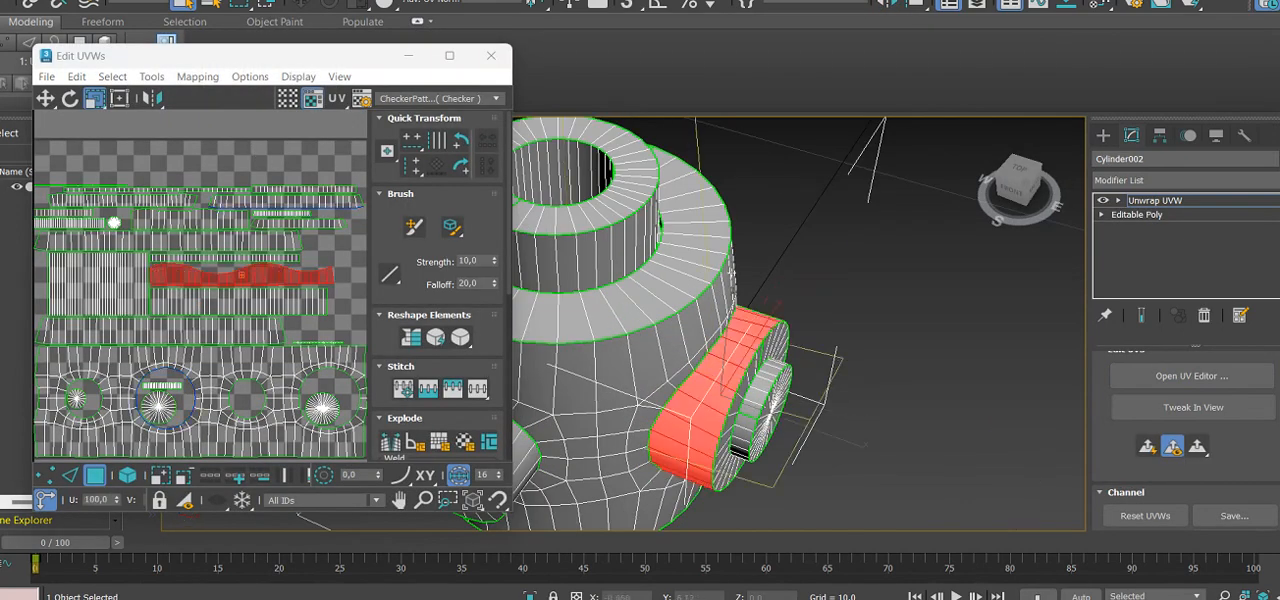
{"action": "scroll", "coordinate": [607, 390], "scroll_direction": "down", "scroll_amount": 4}
{"action": "middle_click_drag", "start_coordinate": [540, 378], "coordinate": [607, 397], "text": "alt"}
{"action": "scroll", "coordinate": [607, 397], "scroll_direction": "up", "scroll_amount": 2}
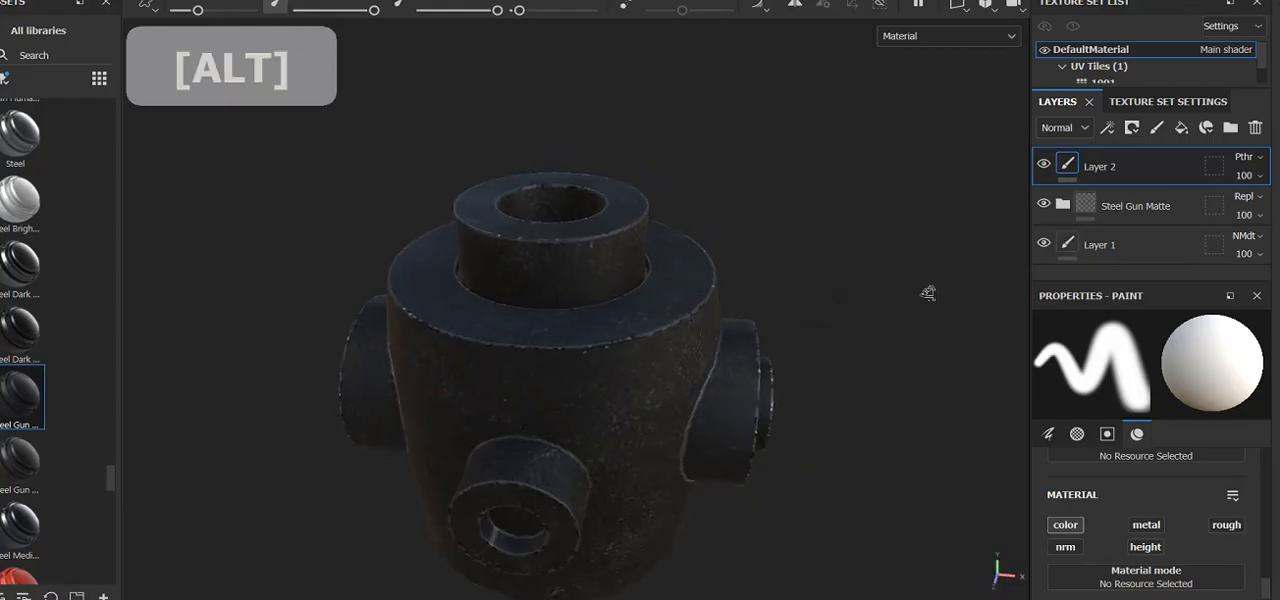
Switch to Substance 3D Painter and clone clean surface over the visible seam on the side flange, painting on Layer 2
{"action": "mouse_move", "coordinate": [931, 291]}
{"action": "left_mouse_down", "text": "alt"}
{"action": "mouse_move", "coordinate": [817, 200]}
{"action": "mouse_move", "coordinate": [635, 183]}
{"action": "mouse_move", "coordinate": [634, 411]}
{"action": "mouse_move", "coordinate": [680, 390]}
{"action": "mouse_move", "coordinate": [720, 309]}
{"action": "mouse_move", "coordinate": [700, 290]}
{"action": "mouse_move", "coordinate": [474, 266]}
{"action": "mouse_move", "coordinate": [443, 331]}
{"action": "mouse_move", "coordinate": [483, 271]}
{"action": "left_mouse_up", "text": "alt"}
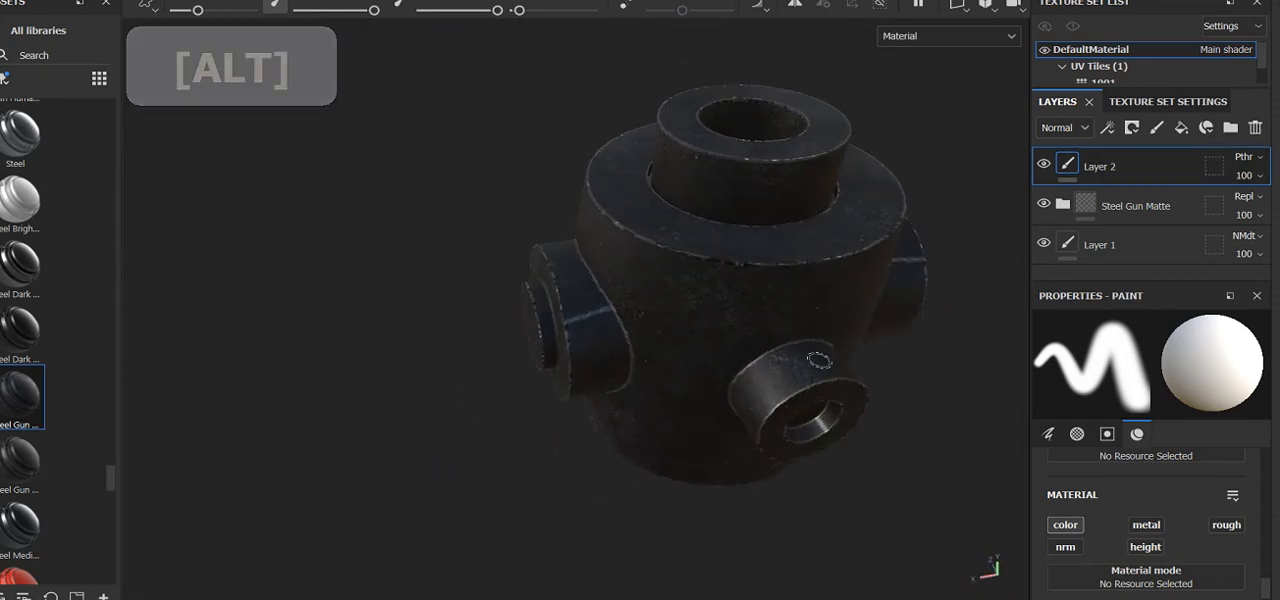
{"action": "left_click", "coordinate": [1, 140]}
{"action": "scroll", "coordinate": [226, 53], "scroll_direction": "up", "scroll_amount": 5}
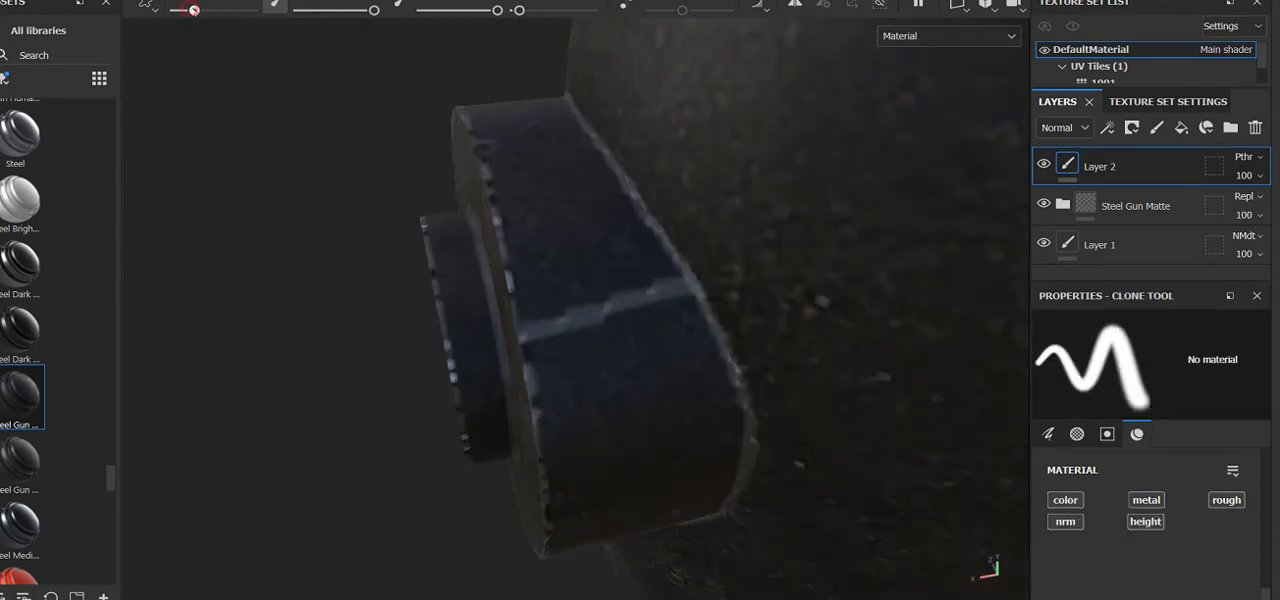
{"action": "key", "text": "v"}
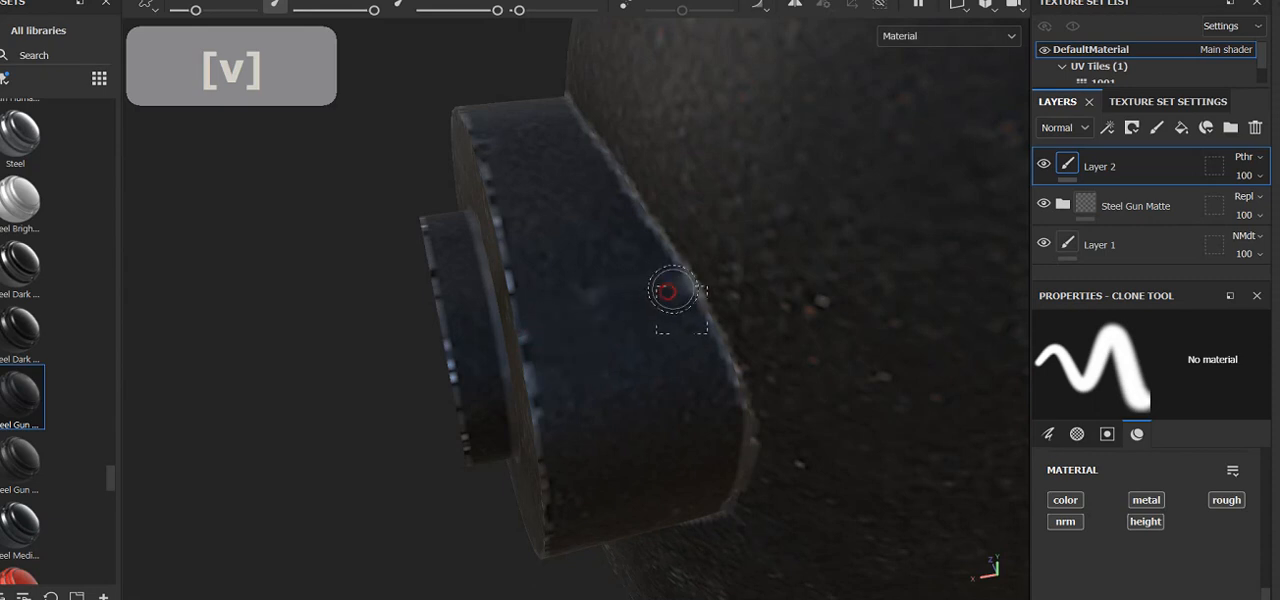
{"action": "scroll", "coordinate": [619, 336], "scroll_direction": "down", "scroll_amount": 5}
Stamp the text "Side A" at size 0.24 on the side flange's center disc in a new layer
{"action": "left_click_drag", "start_coordinate": [632, 376], "coordinate": [880, 405], "text": "alt"}
{"action": "left_click_drag", "start_coordinate": [552, 478], "coordinate": [529, 400], "text": "alt"}
{"action": "right_click_drag", "start_coordinate": [529, 400], "coordinate": [597, 455], "text": "alt"}
{"action": "mouse_move", "coordinate": [610, 200]}
{"action": "left_mouse_down", "text": "alt"}
{"action": "mouse_move", "coordinate": [653, 443]}
{"action": "mouse_move", "coordinate": [700, 340]}
{"action": "mouse_move", "coordinate": [791, 234]}
{"action": "left_mouse_up", "text": "alt"}
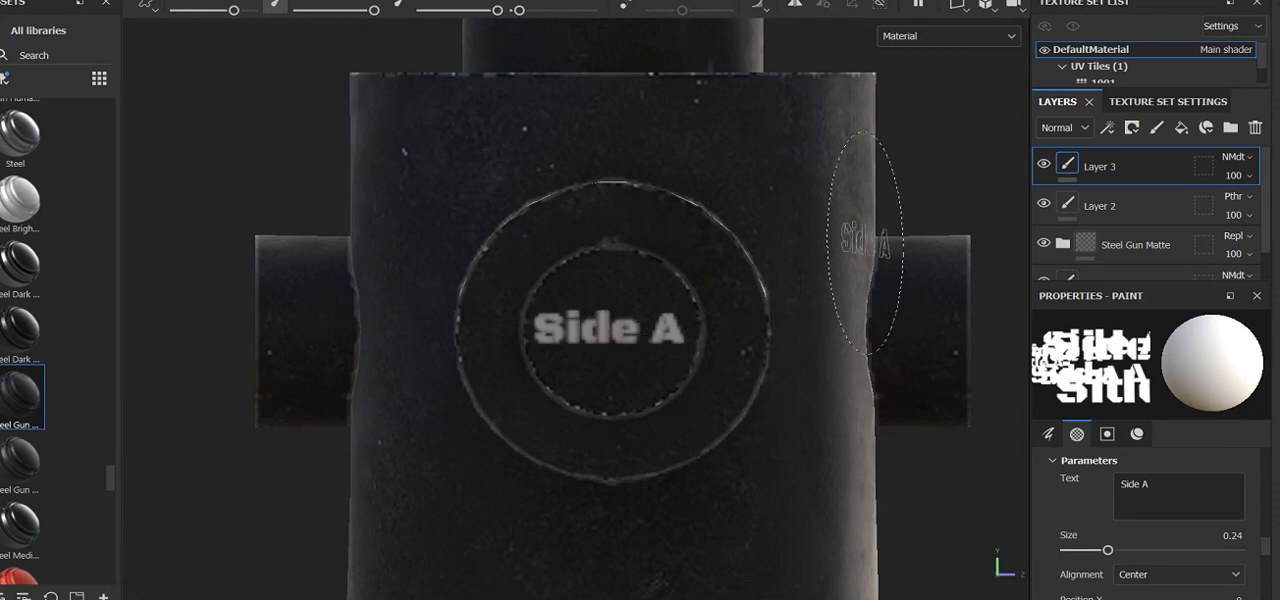
Inspect both side flanges from all around to compare where the "Side A" text appears
{"action": "right_click_drag", "start_coordinate": [865, 240], "coordinate": [817, 408], "text": "alt"}
{"action": "scroll", "coordinate": [814, 409], "scroll_direction": "up", "scroll_amount": 6, "text": "alt"}
{"action": "middle_click_drag", "start_coordinate": [950, 413], "coordinate": [820, 438], "text": "alt"}
{"action": "scroll", "coordinate": [820, 439], "scroll_direction": "down", "scroll_amount": 5}
{"action": "left_click_drag", "start_coordinate": [820, 440], "coordinate": [1174, 471], "text": "alt"}
{"action": "middle_click_drag", "start_coordinate": [680, 560], "coordinate": [629, 467], "text": "alt"}
{"action": "scroll", "coordinate": [629, 467], "scroll_direction": "up", "scroll_amount": 5, "text": "alt"}
{"action": "left_click_drag", "start_coordinate": [629, 467], "coordinate": [832, 437], "text": "alt"}
{"action": "scroll", "coordinate": [694, 384], "scroll_direction": "down", "scroll_amount": 4, "text": "alt"}
{"action": "left_click_drag", "start_coordinate": [694, 384], "coordinate": [727, 430], "text": "alt"}
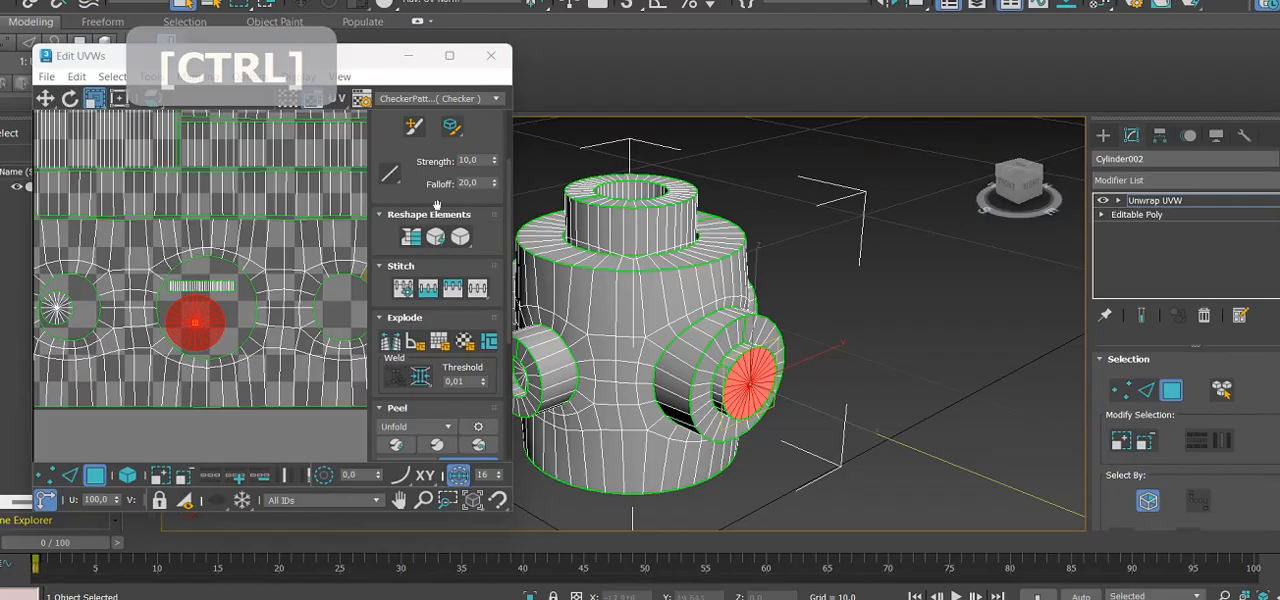
Switch to 3ds Max and move one side flange's end-cap UV shell off its overlapping duplicate into the empty area above the strips
{"action": "left_click_drag", "start_coordinate": [120, 55], "coordinate": [537, 100]}
{"action": "left_click", "coordinate": [615, 120]}
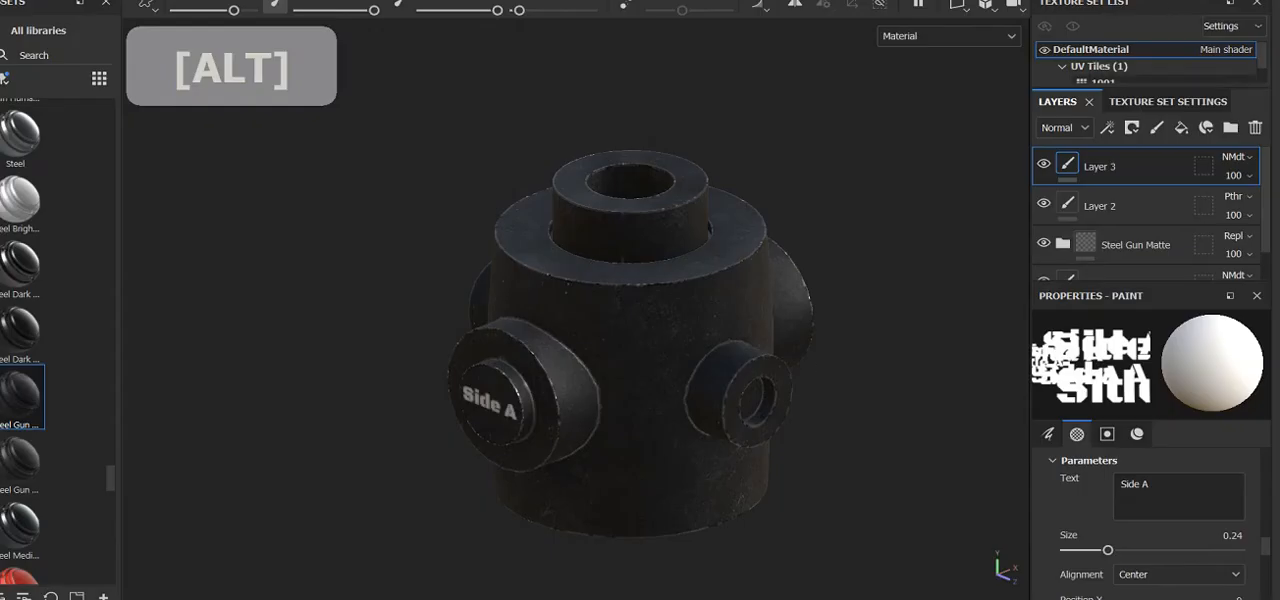
{"action": "mouse_move", "coordinate": [700, 280]}
{"action": "left_mouse_down", "text": "alt"}
{"action": "mouse_move", "coordinate": [277, 306]}
{"action": "mouse_move", "coordinate": [286, 288]}
{"action": "mouse_move", "coordinate": [634, 334]}
{"action": "mouse_move", "coordinate": [837, 411]}
{"action": "left_mouse_up", "text": "alt"}
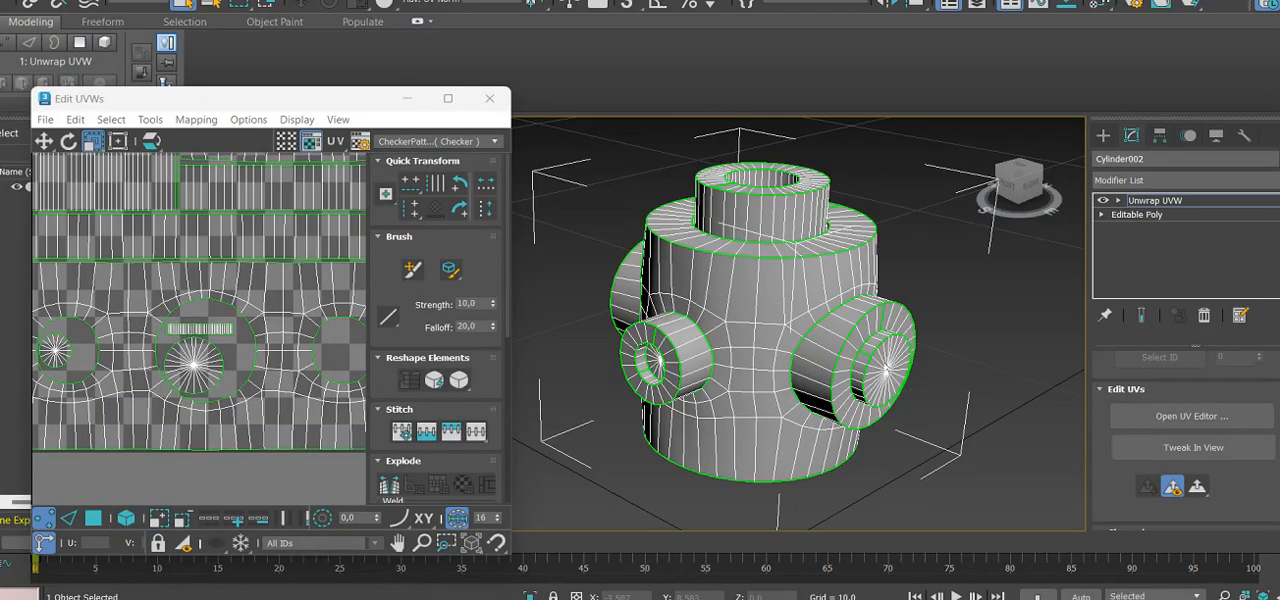
{"action": "key", "text": "3"}
{"action": "scroll", "coordinate": [225, 310], "scroll_direction": "down", "scroll_amount": 2}
{"action": "middle_click_drag", "start_coordinate": [225, 310], "coordinate": [205, 350]}
{"action": "scroll", "coordinate": [205, 345], "scroll_direction": "down", "scroll_amount": 2}
{"action": "middle_click_drag", "start_coordinate": [205, 345], "coordinate": [241, 361]}
{"action": "middle_click_drag", "start_coordinate": [768, 300], "coordinate": [797, 325], "text": "alt"}
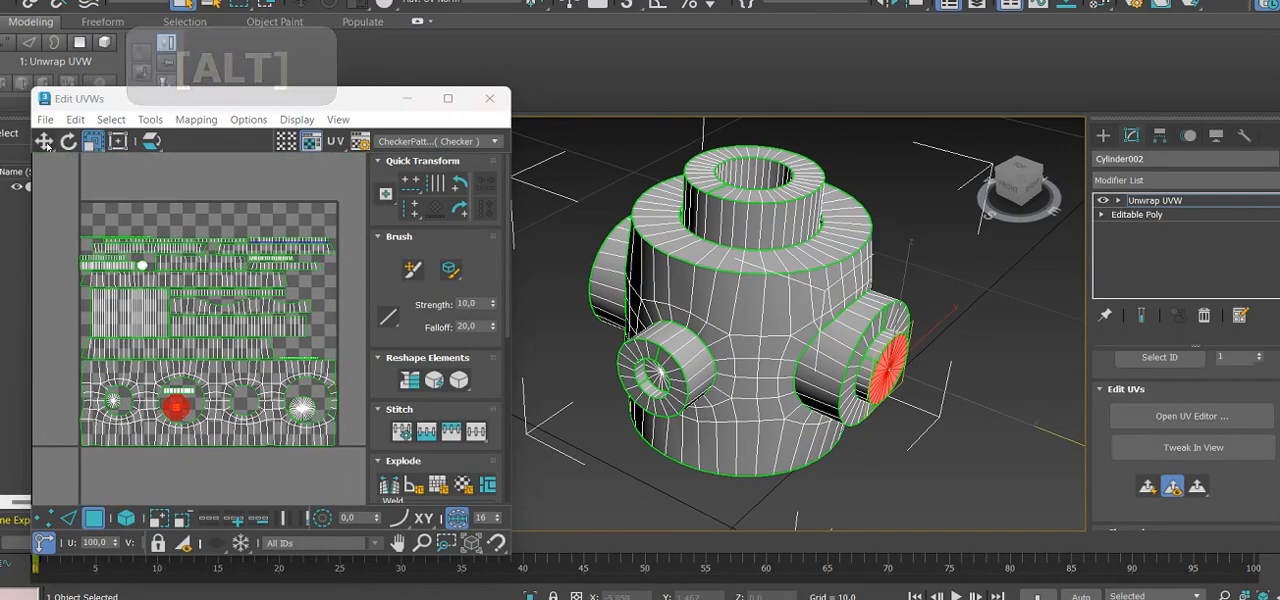
{"action": "middle_click_drag", "start_coordinate": [750, 305], "coordinate": [693, 355], "text": "alt"}
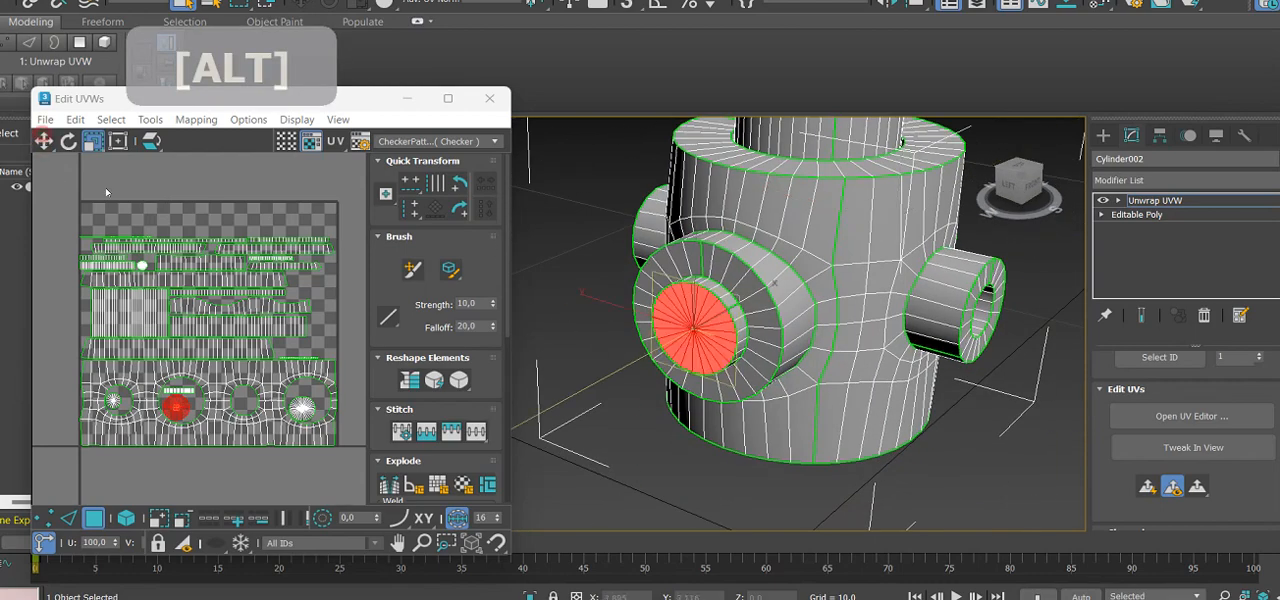
{"action": "mouse_move", "coordinate": [179, 409]}
{"action": "left_mouse_down"}
{"action": "mouse_move", "coordinate": [178, 251]}
{"action": "mouse_move", "coordinate": [251, 386]}
{"action": "mouse_move", "coordinate": [194, 320]}
{"action": "mouse_move", "coordinate": [149, 320]}
{"action": "left_mouse_up"}
{"action": "key", "text": "ctrl+z"}
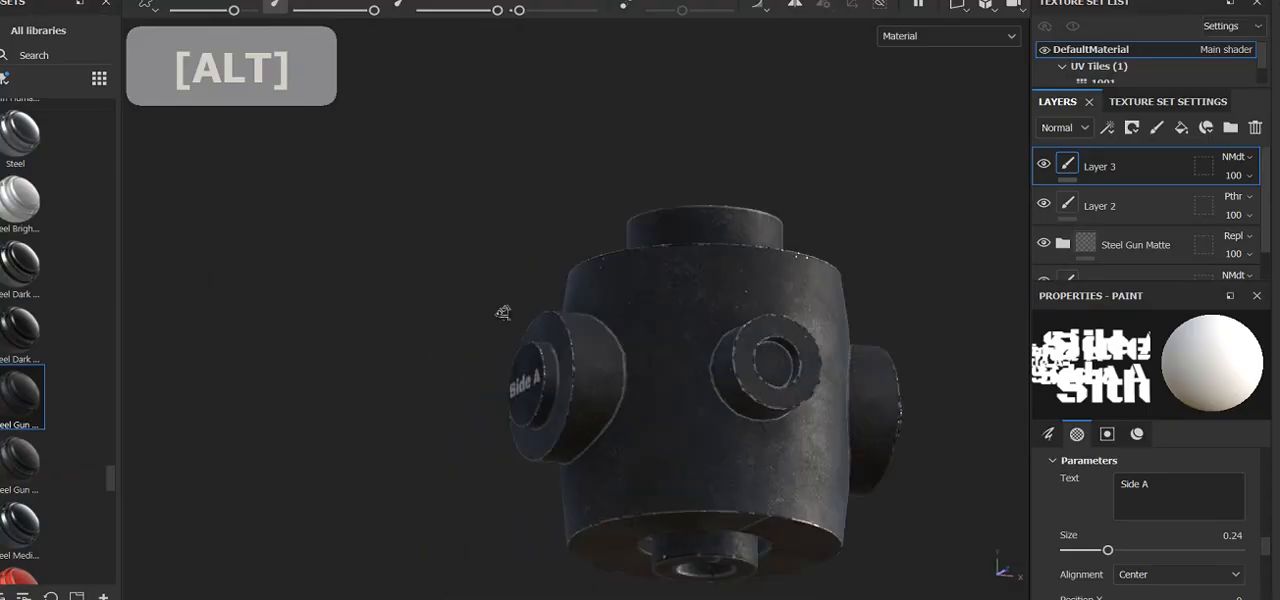
Switch to Substance 3D Painter and apply the red Steel Painted material through a mask to the side flanges' end caps
{"action": "left_click_drag", "start_coordinate": [503, 313], "coordinate": [373, 381], "text": "alt"}
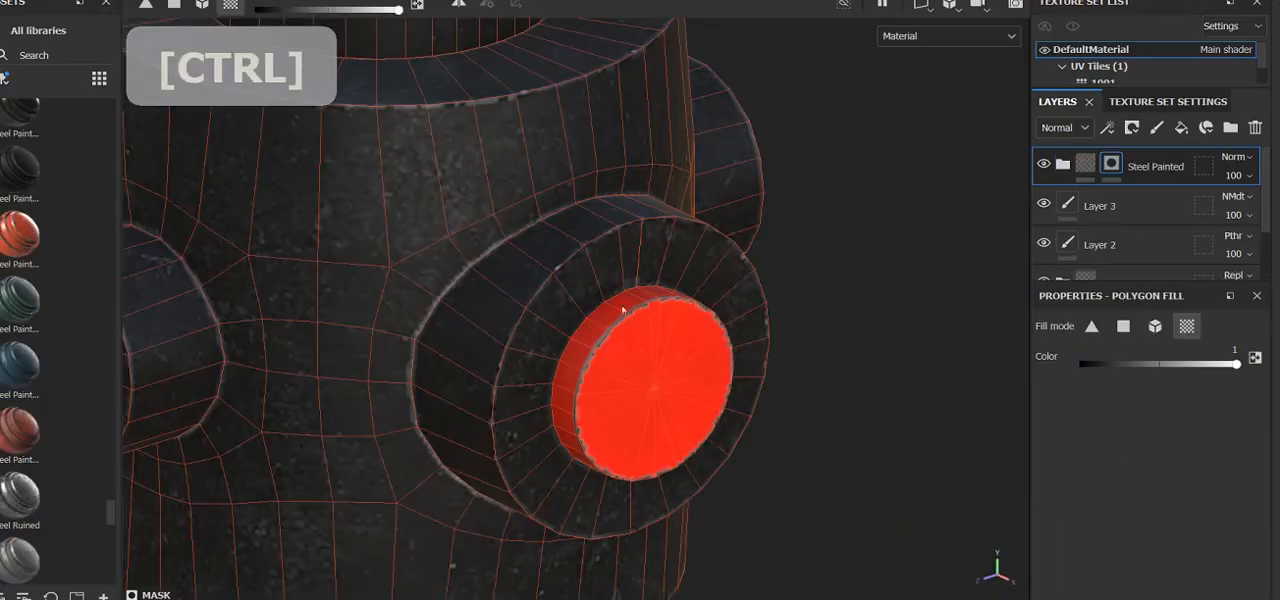
{"action": "key", "text": "1"}
{"action": "right_click_drag", "start_coordinate": [760, 230], "coordinate": [794, 243], "text": "alt"}
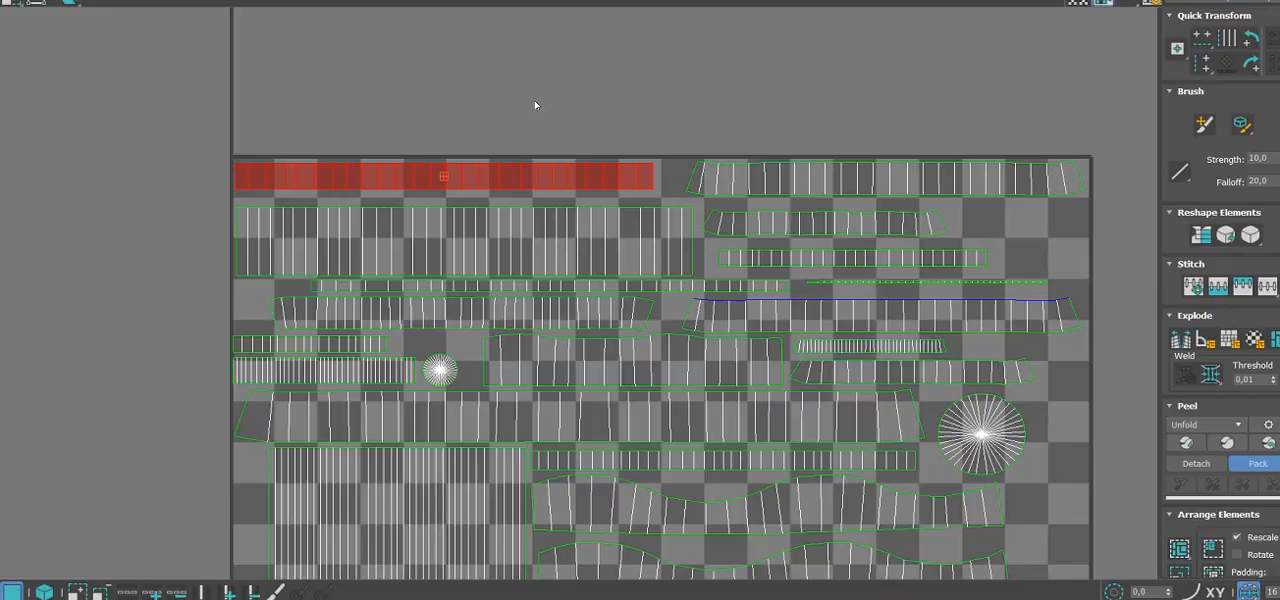
{"action": "scroll", "coordinate": [534, 106], "scroll_direction": "down", "scroll_amount": 5}
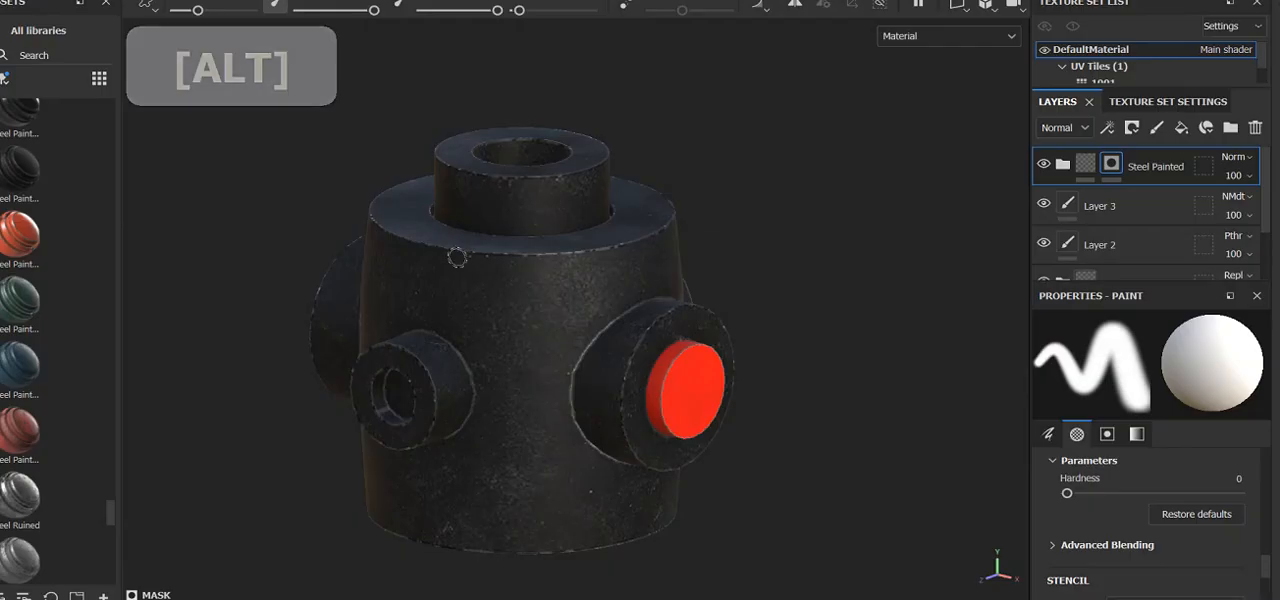
Examine the updated model in Substance 3D Painter from all sides, comparing the lettering and red paint on the opposite end caps
{"action": "left_click_drag", "start_coordinate": [740, 340], "coordinate": [770, 365], "text": "alt"}
{"action": "mouse_move", "coordinate": [770, 365]}
{"action": "right_mouse_down", "text": "alt"}
{"action": "mouse_move", "coordinate": [749, 320]}
{"action": "mouse_move", "coordinate": [488, 233]}
{"action": "right_mouse_up", "text": "alt"}
{"action": "left_click_drag", "start_coordinate": [488, 233], "coordinate": [623, 409], "text": "alt"}
{"action": "right_click_drag", "start_coordinate": [623, 409], "coordinate": [500, 350], "text": "alt"}
{"action": "left_click_drag", "start_coordinate": [500, 350], "coordinate": [640, 420], "text": "alt"}
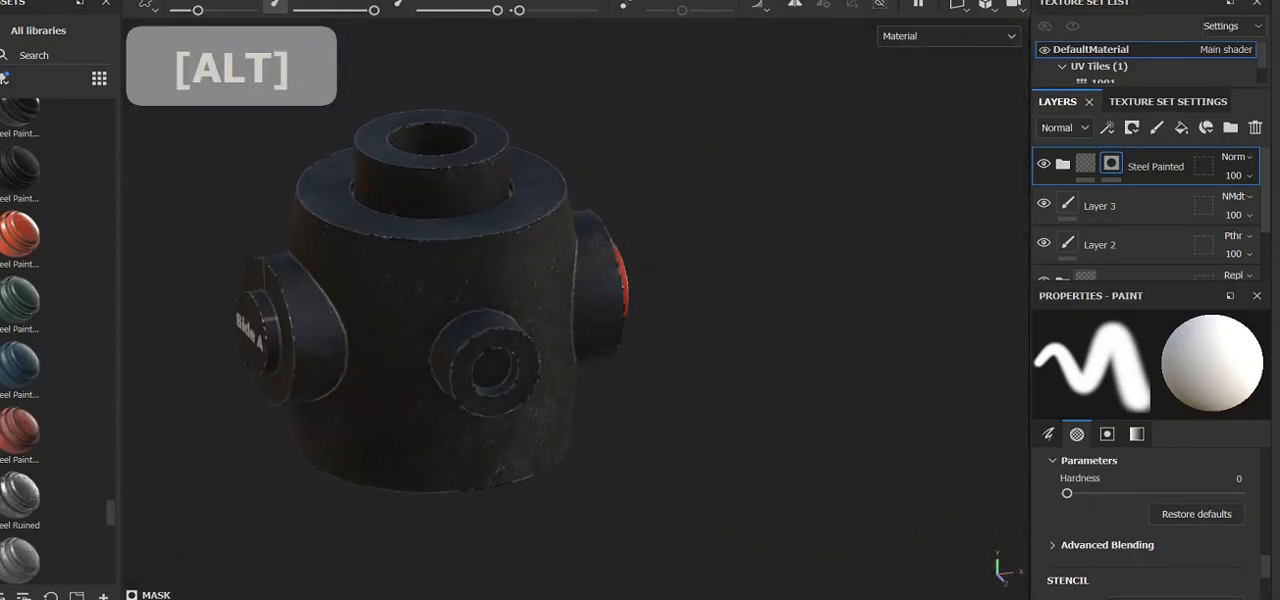
{"action": "middle_click_drag", "start_coordinate": [400, 380], "coordinate": [600, 380], "text": "alt"}
{"action": "right_click_drag", "start_coordinate": [600, 380], "coordinate": [453, 371], "text": "alt"}
{"action": "left_click_drag", "start_coordinate": [453, 371], "coordinate": [725, 375], "text": "alt"}
{"action": "middle_click_drag", "start_coordinate": [470, 288], "coordinate": [591, 294], "text": "alt"}
{"action": "right_click_drag", "start_coordinate": [591, 294], "coordinate": [570, 270], "text": "alt"}
{"action": "left_click_drag", "start_coordinate": [570, 270], "coordinate": [410, 335], "text": "alt"}
{"action": "right_click_drag", "start_coordinate": [410, 335], "coordinate": [677, 320], "text": "alt"}
{"action": "left_click_drag", "start_coordinate": [677, 320], "coordinate": [180, 425], "text": "alt"}
{"action": "middle_click_drag", "start_coordinate": [407, 300], "coordinate": [495, 345], "text": "alt"}
{"action": "left_click_drag", "start_coordinate": [495, 344], "coordinate": [729, 281], "text": "alt"}
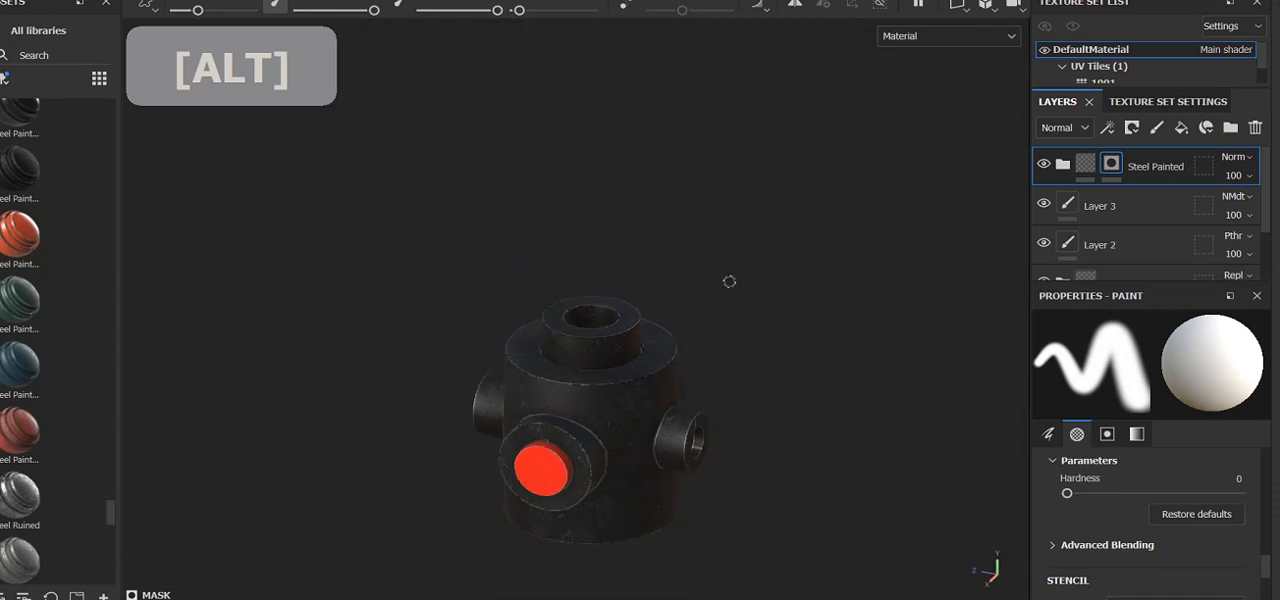